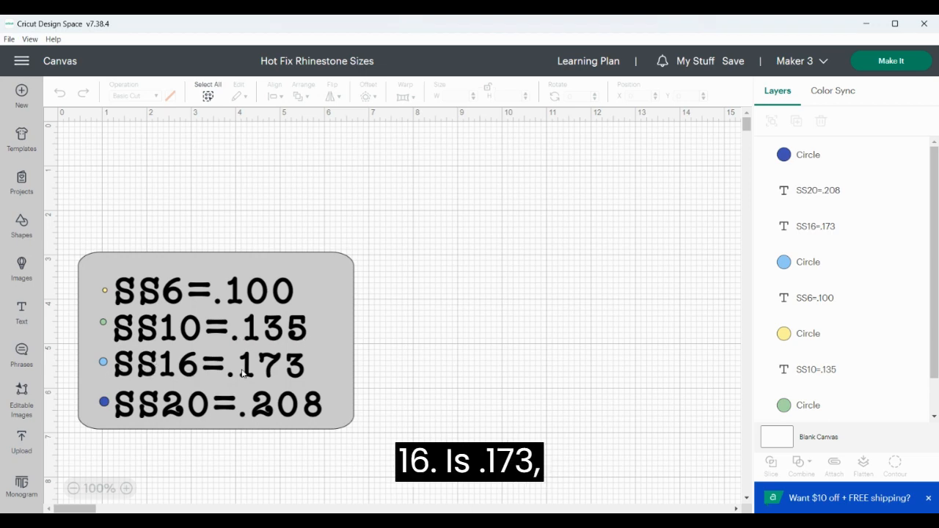
left_click(103, 362)
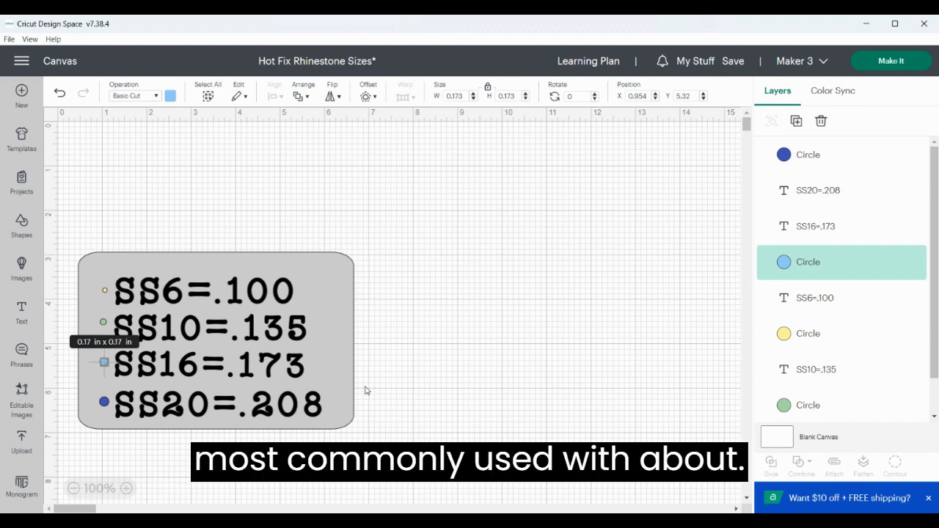
left_click(318, 321)
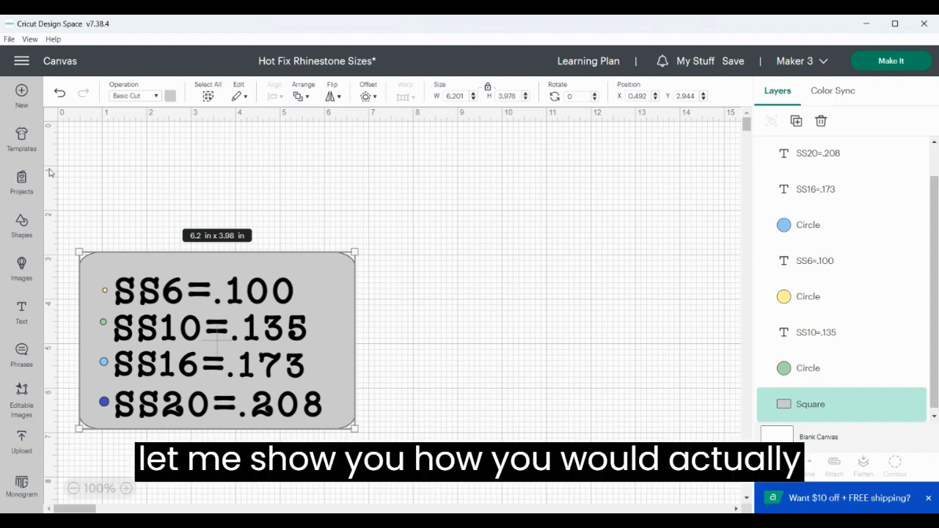
Add a new text object and move it to the blank area above the grey rhinestone size chart
left_click(22, 311)
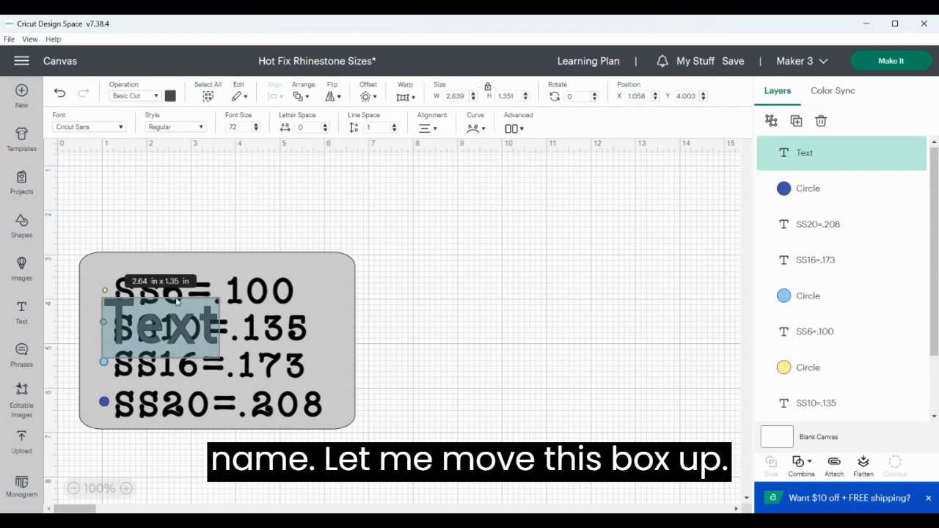
left_click(148, 330)
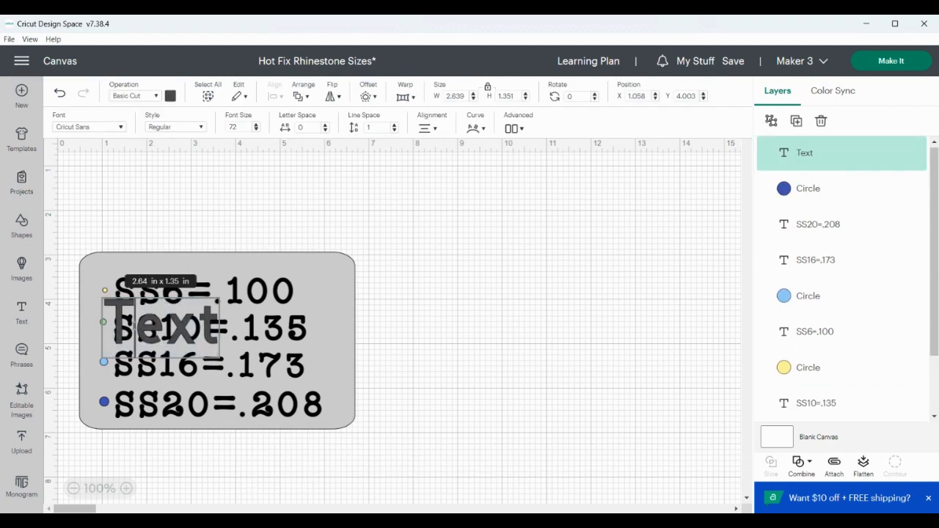
left_click(105, 292)
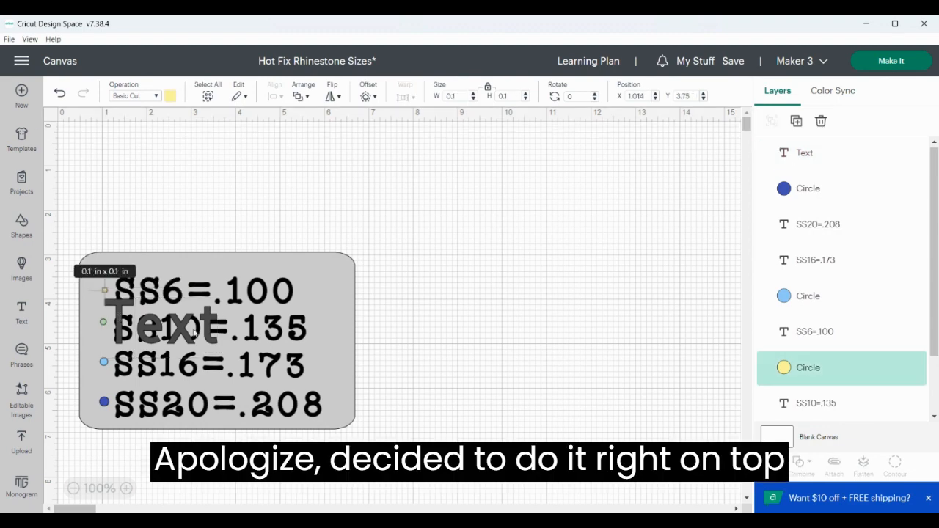
left_click(184, 336)
left_click_drag(182, 337, 195, 208)
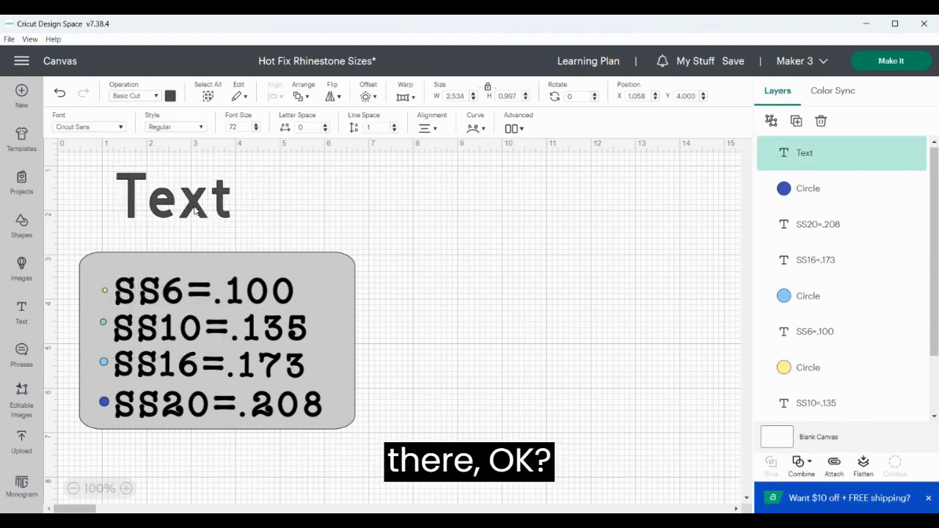
Replace the placeholder text with the sample first name in all capital letters
key("BackSpace")
type("fRANCIS")
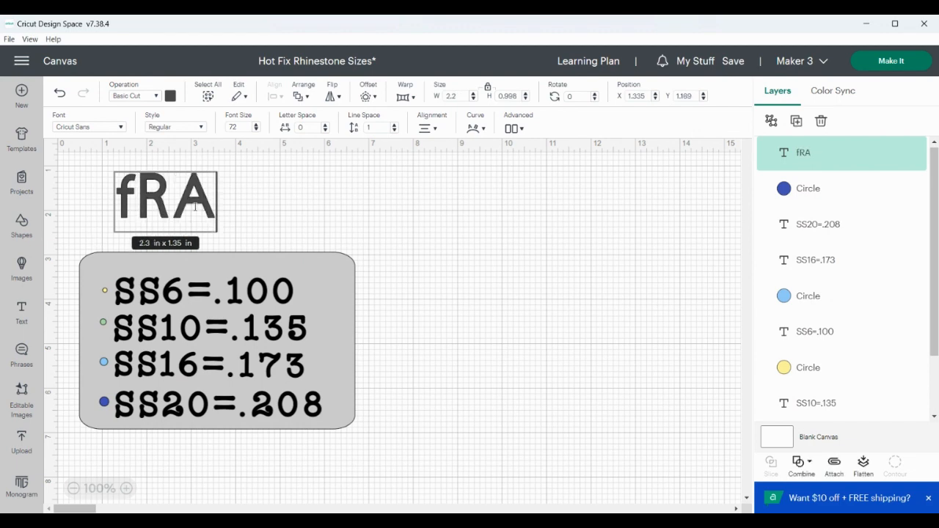
key("BackSpace")
key("BackSpace")
key("BackSpace")
key("BackSpace")
key("BackSpace")
key("BackSpace")
key("BackSpace")
type("F")
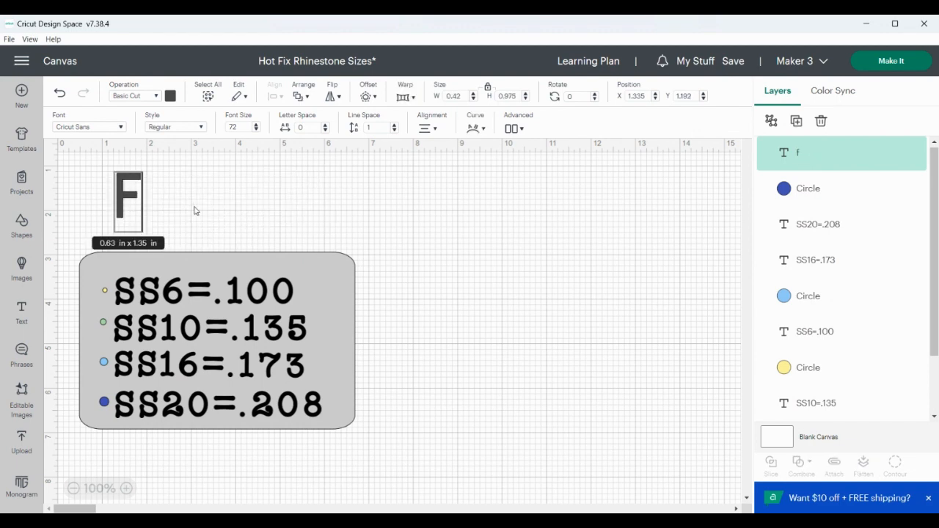
type("RANCIS")
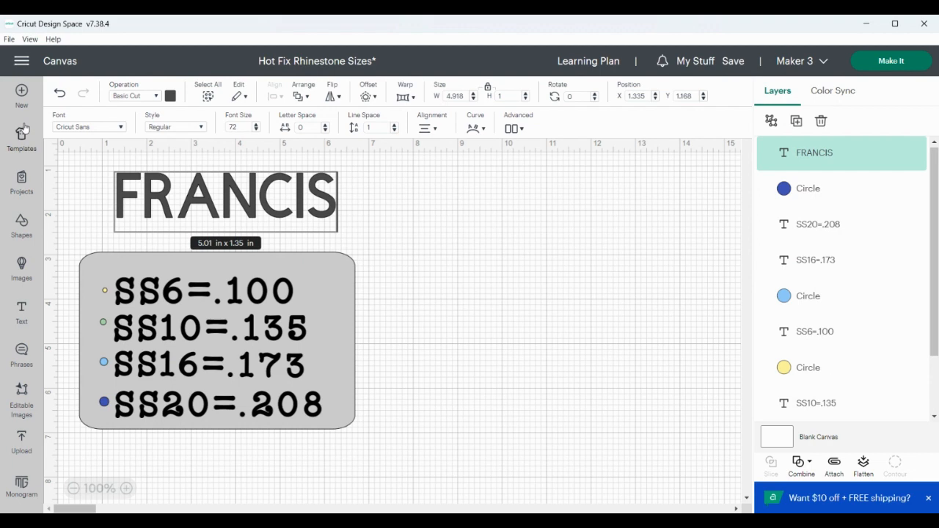
Search the system fonts for "CLEAN" and apply the TRW Clean Stone font to the name text
left_click(121, 128)
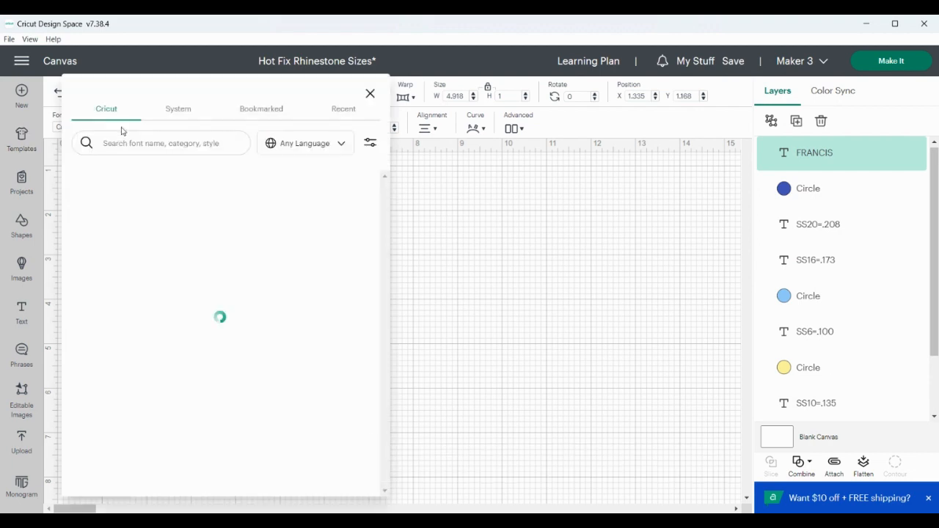
left_click(184, 111)
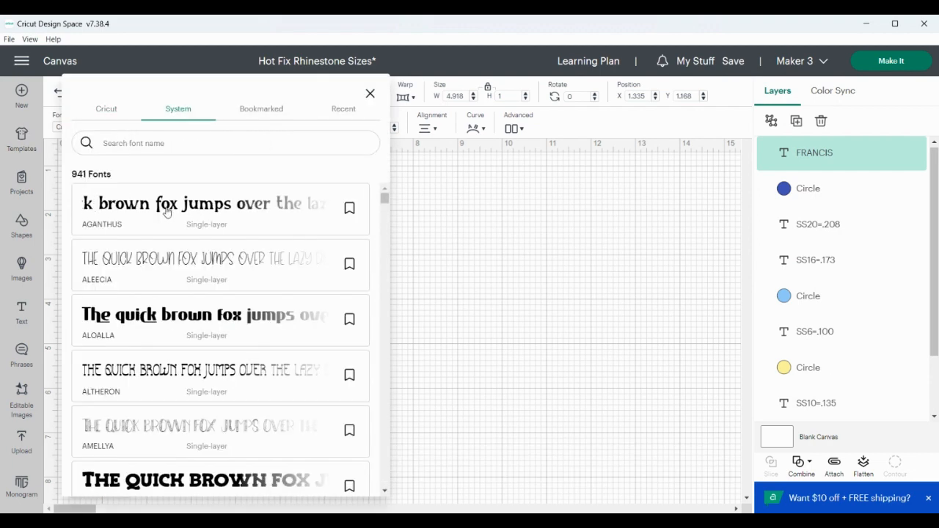
left_click(204, 139)
type("CLEAN")
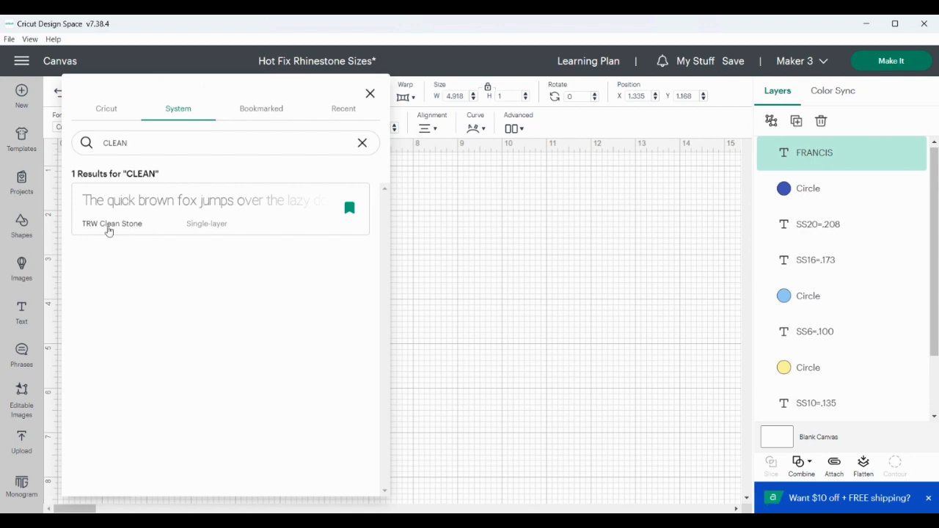
left_click(157, 199)
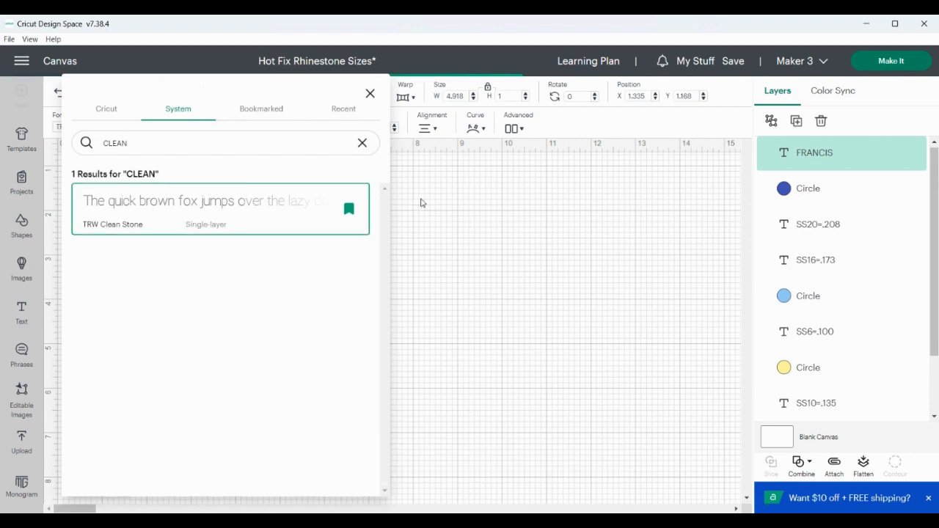
left_click(422, 198)
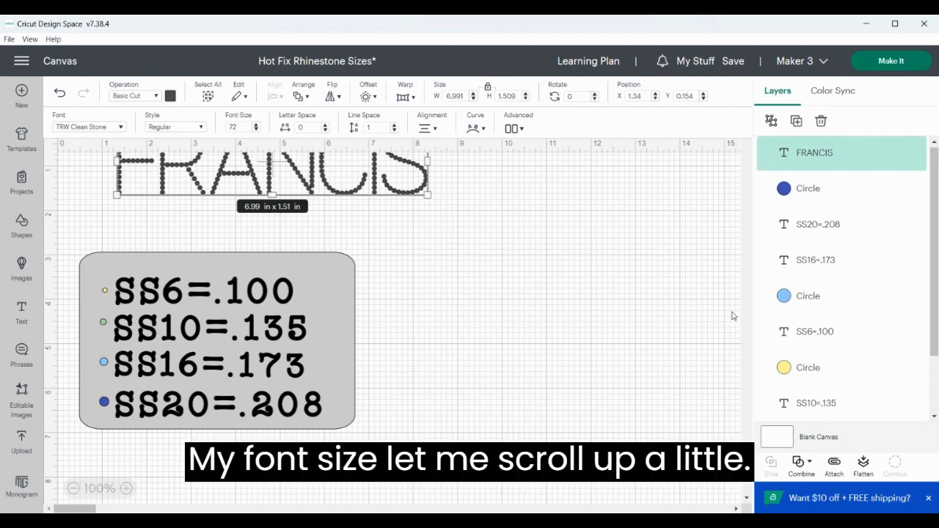
Move the dotted name text down beside the right edge of the grey size chart
left_click_drag(334, 177, 565, 333)
scroll(719, 212, "down", 3)
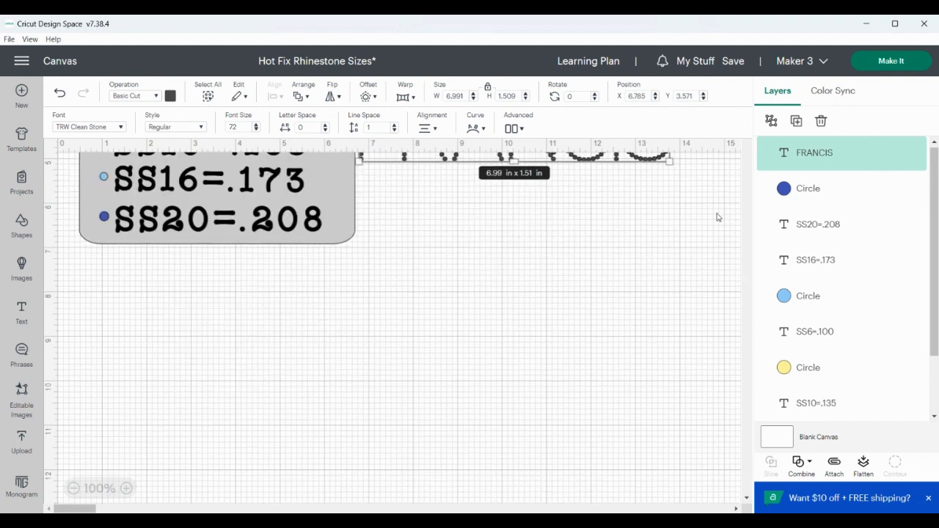
scroll(719, 212, "up", 2)
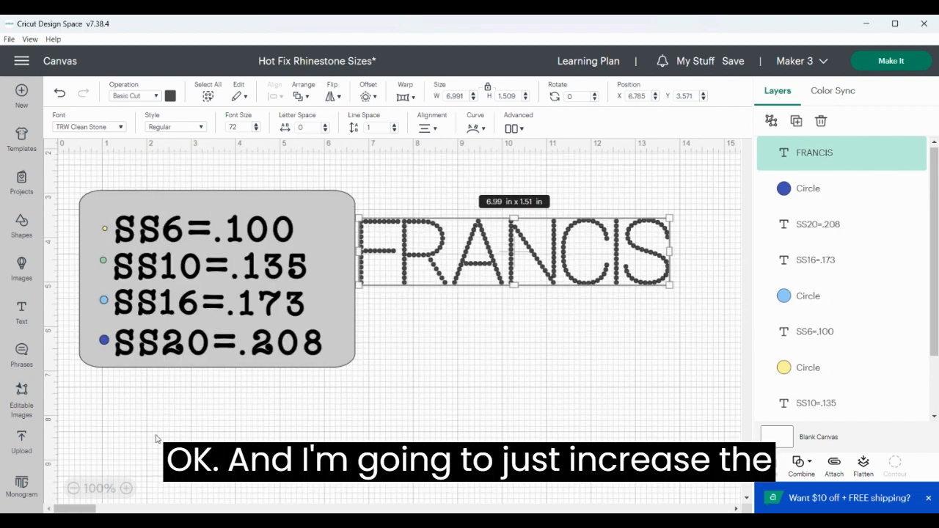
Move the yellow SS6 circle from the size chart onto the top-left dot of the name's letter F
left_click(126, 488)
left_click(126, 488)
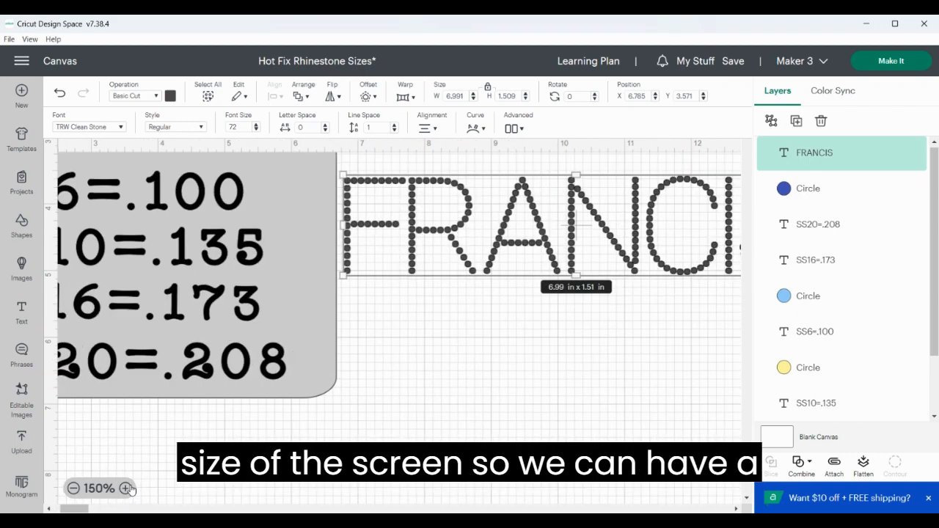
left_click(126, 488)
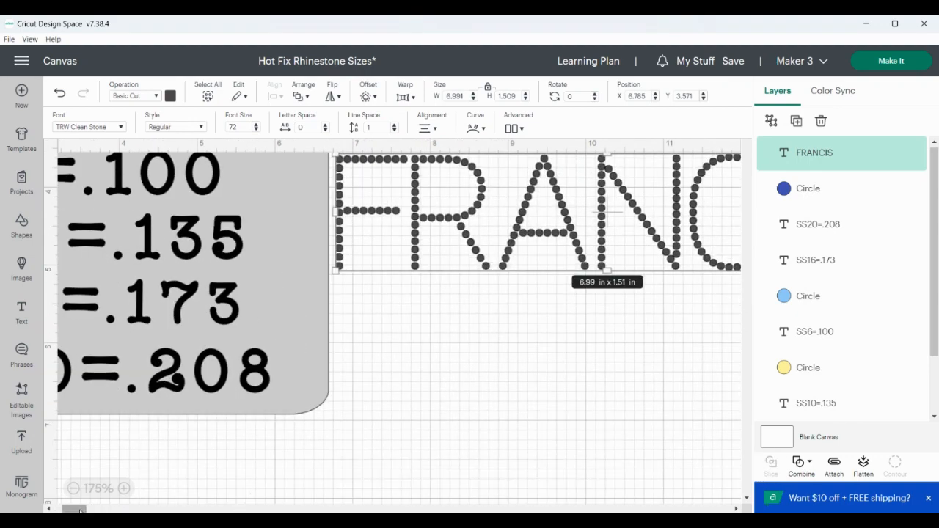
left_click_drag(80, 510, 75, 511)
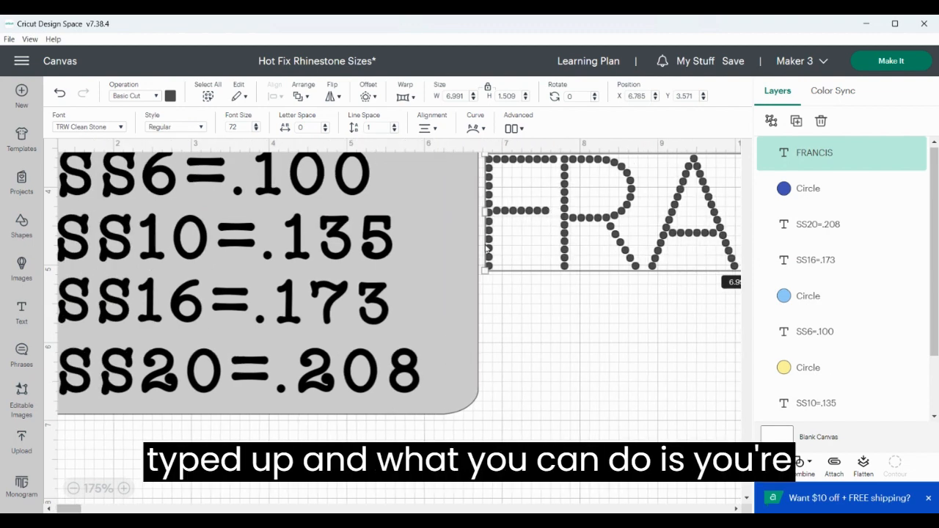
left_click_drag(69, 510, 67, 510)
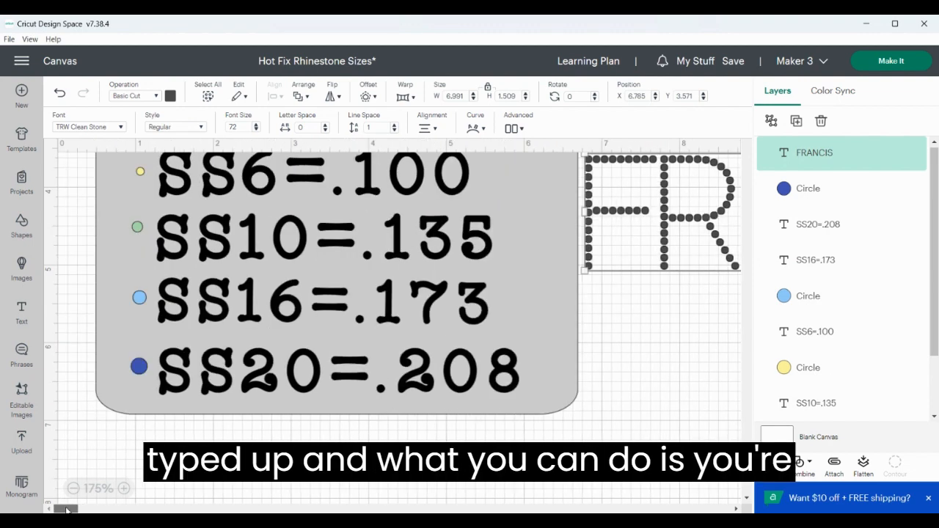
left_click(141, 171)
left_click_drag(141, 174, 589, 164)
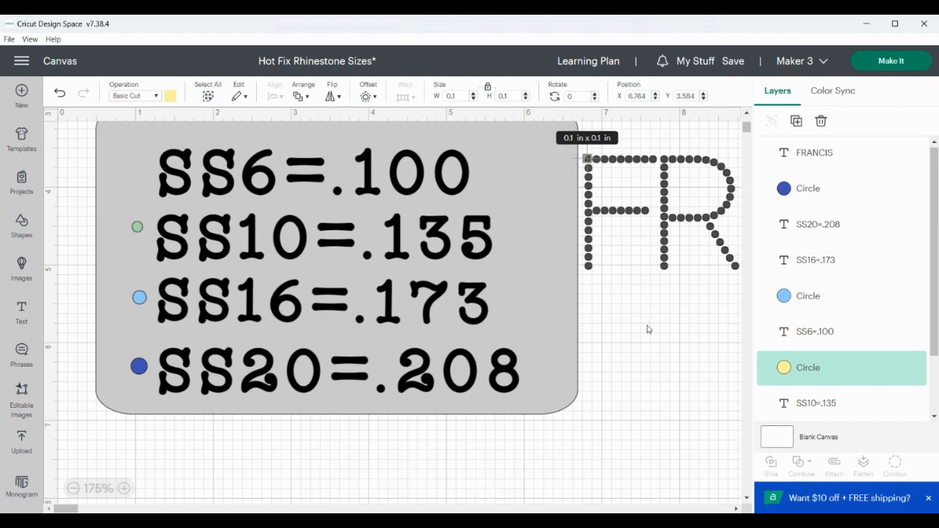
Bring the yellow SS6 circle to the front of the name text
left_click_drag(70, 510, 80, 510)
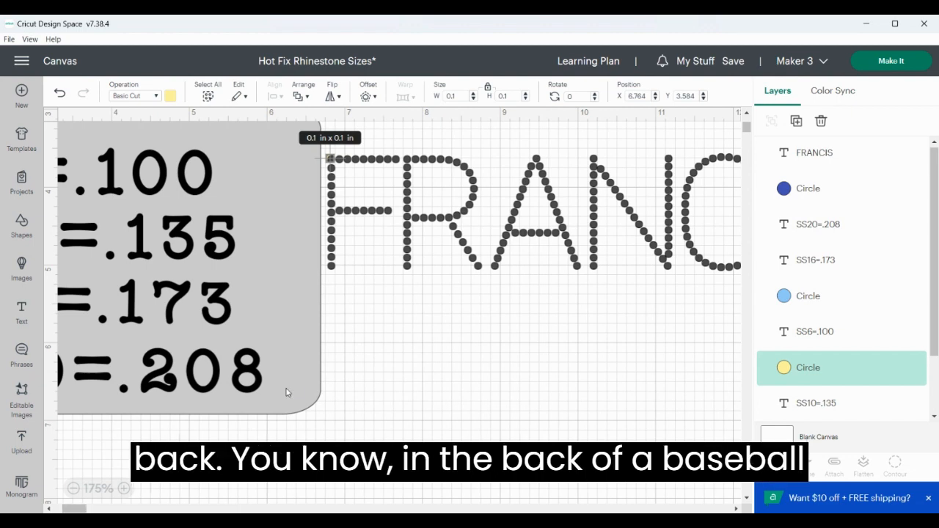
left_click(350, 348)
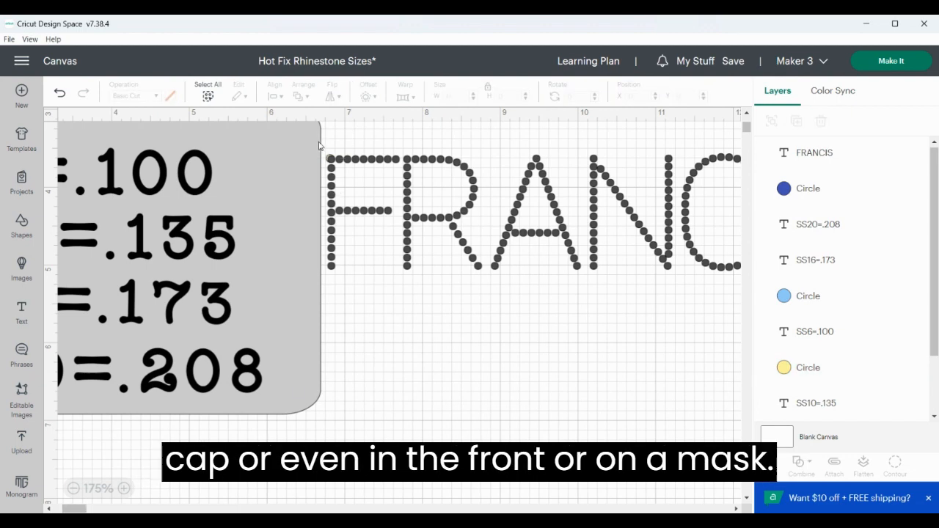
left_click(809, 375)
left_click(307, 96)
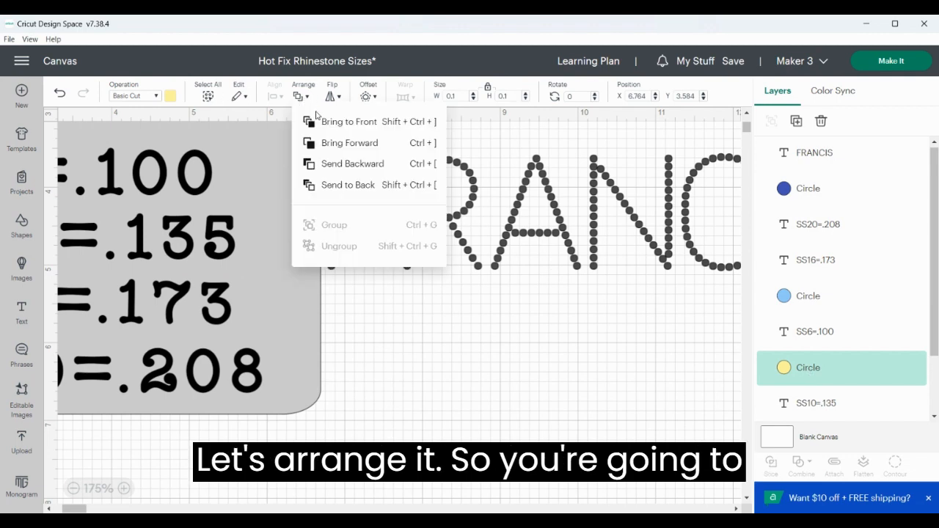
left_click(343, 122)
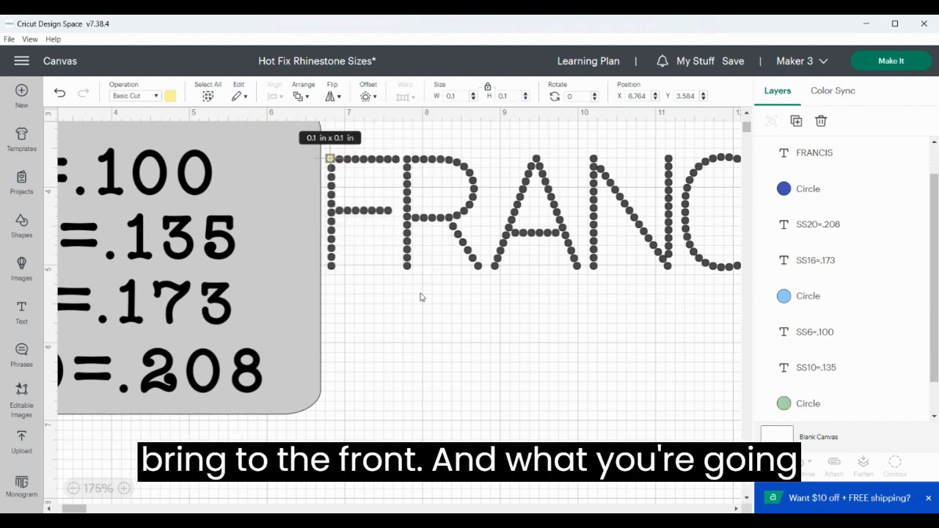
Enlarge the name text to about 7.87 × 1.7 in and align a dot in the F's top bar beneath the yellow circle
left_click(359, 167)
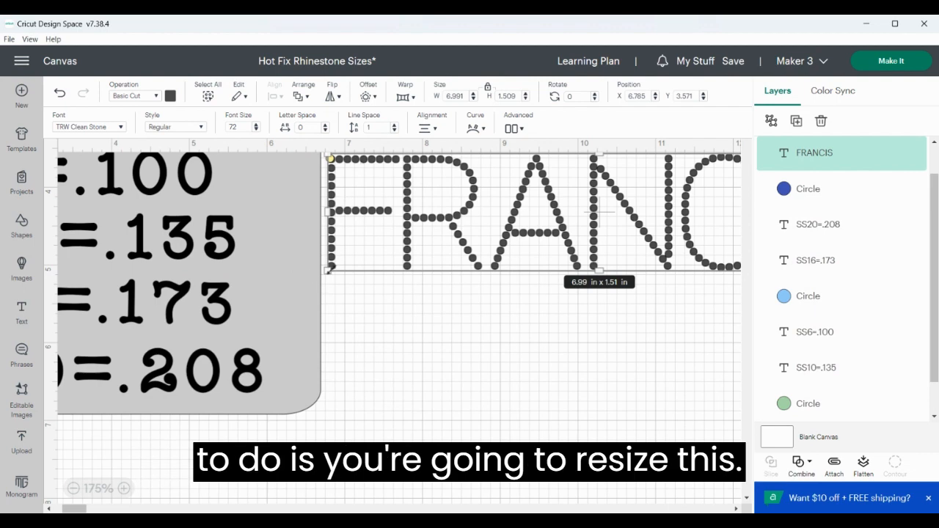
left_click_drag(328, 271, 306, 284)
left_click_drag(351, 229, 354, 229)
left_click(362, 325)
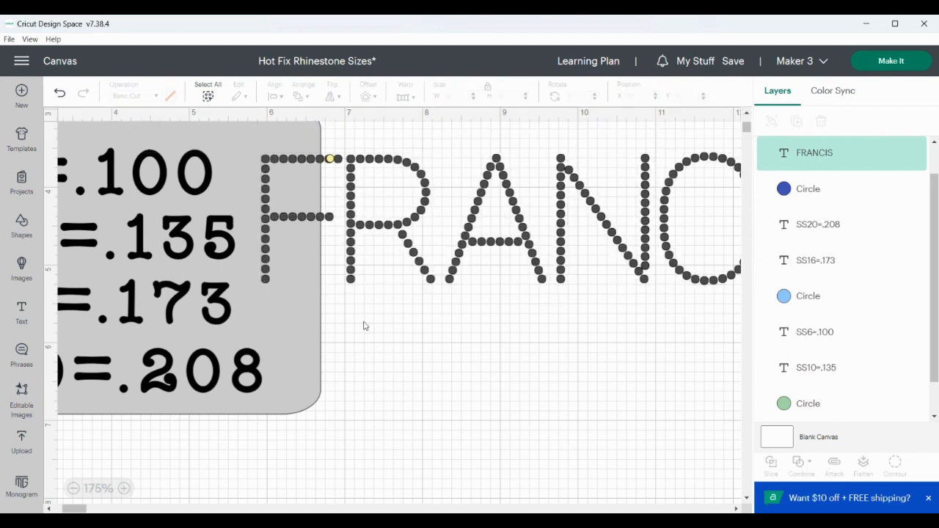
left_click(355, 205)
left_click_drag(356, 194, 355, 191)
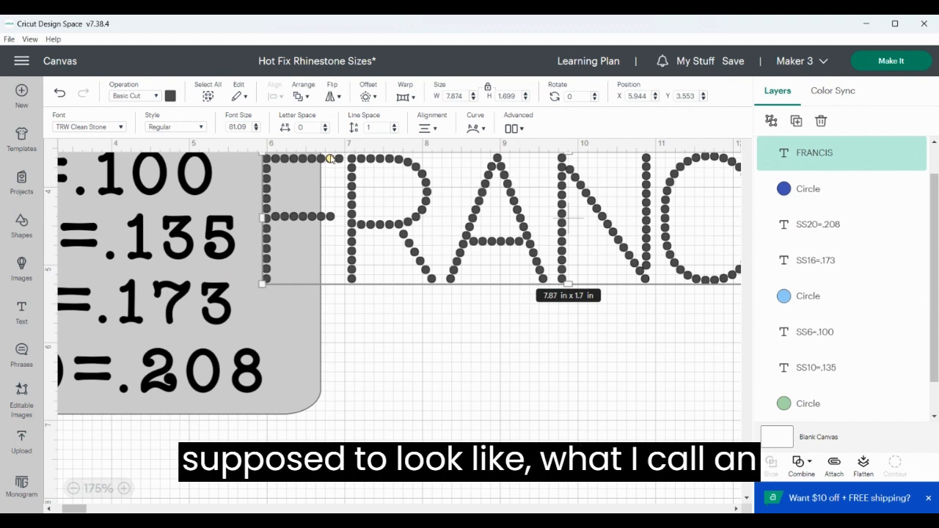
scroll(696, 176, "up", 2)
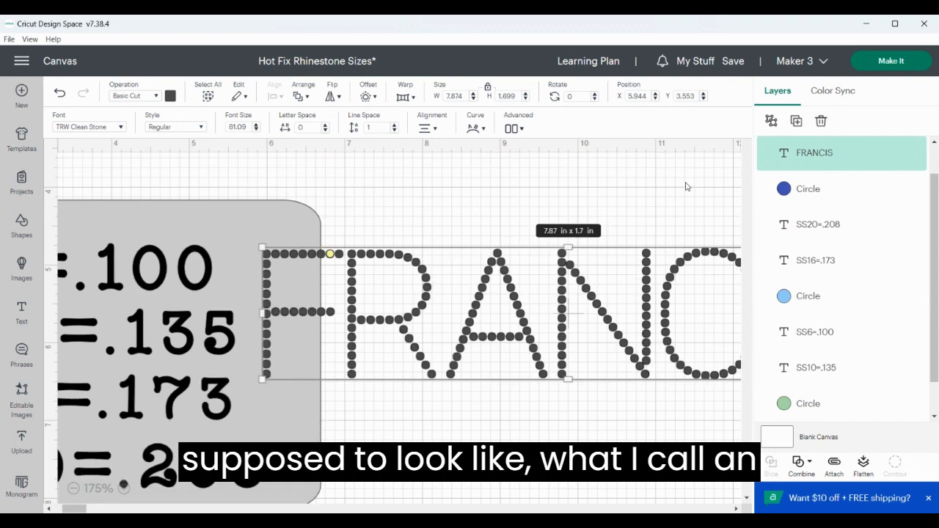
scroll(450, 237, "up", 2)
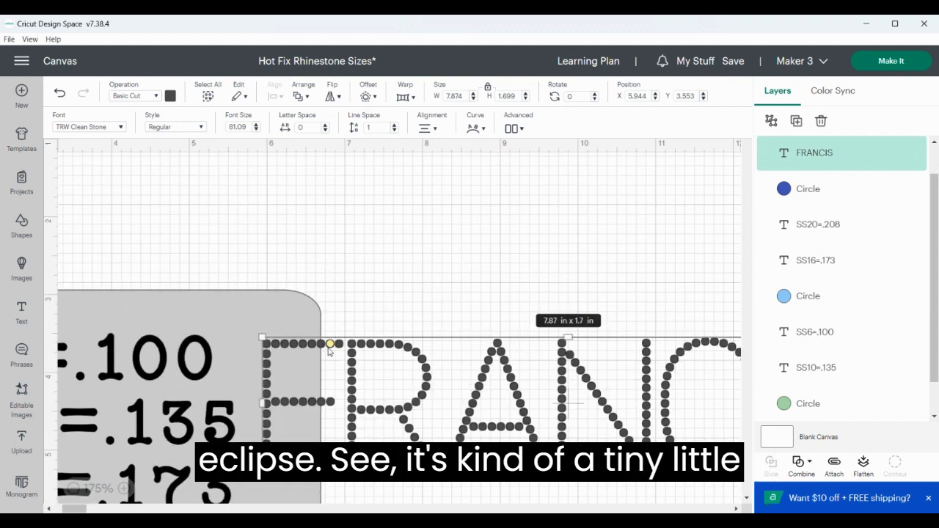
left_click(418, 264)
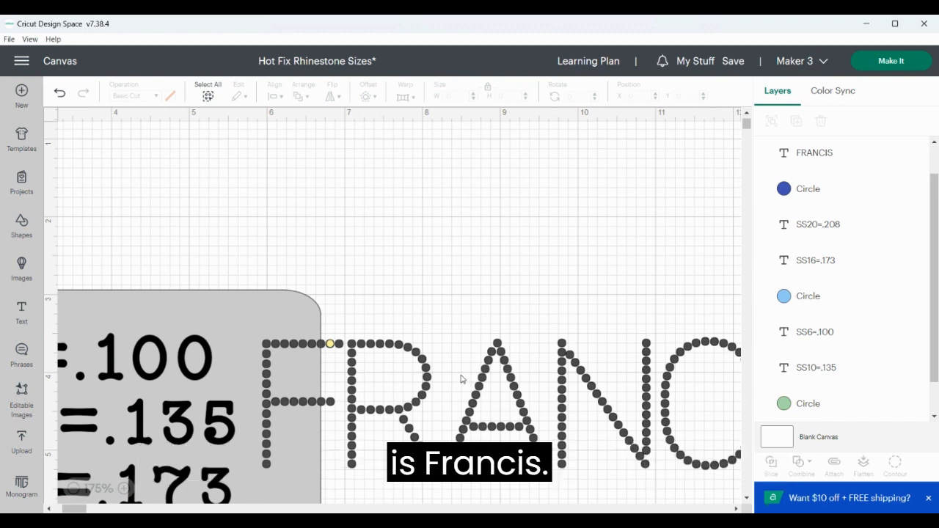
Move the name text up clear of the size chart and return the yellow circle to its place beside the SS6=.100 label
left_click(480, 384)
left_click_drag(478, 400, 464, 218)
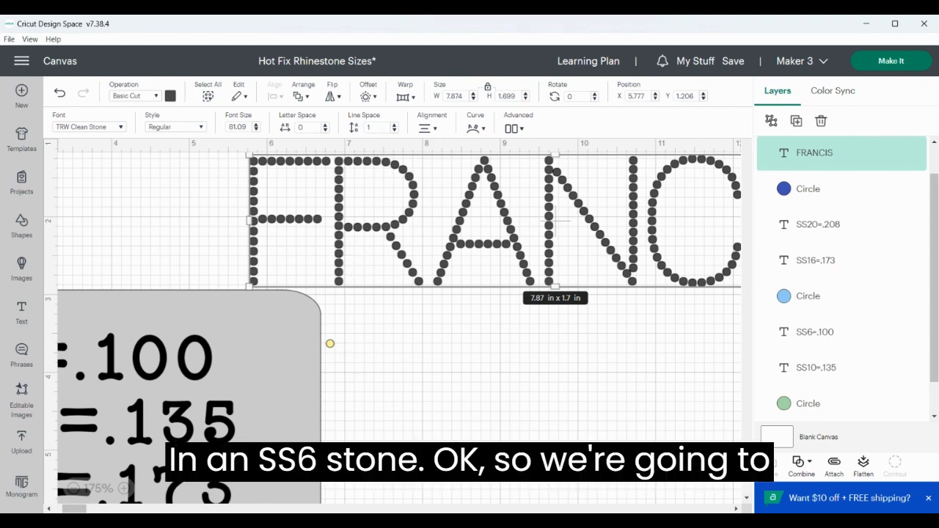
scroll(409, 360, "left", 4)
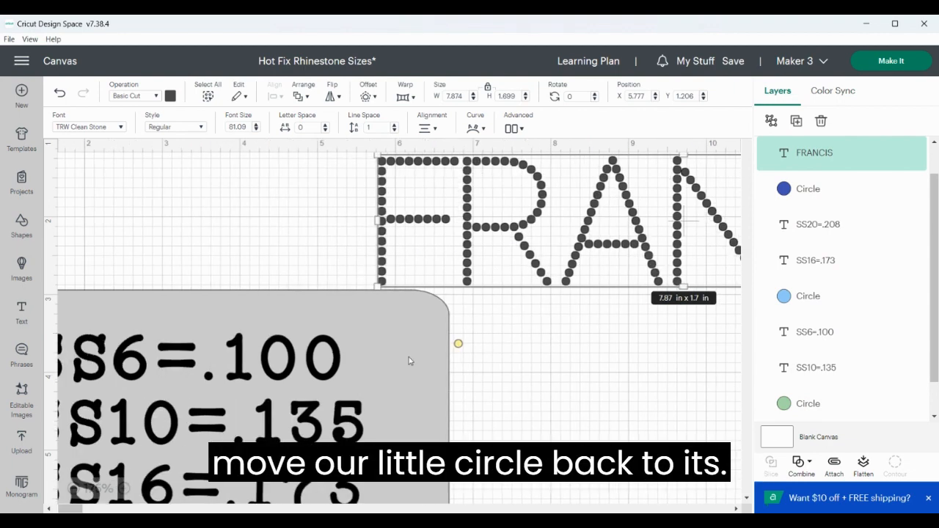
left_click_drag(458, 343, 252, 357)
left_click_drag(75, 508, 70, 508)
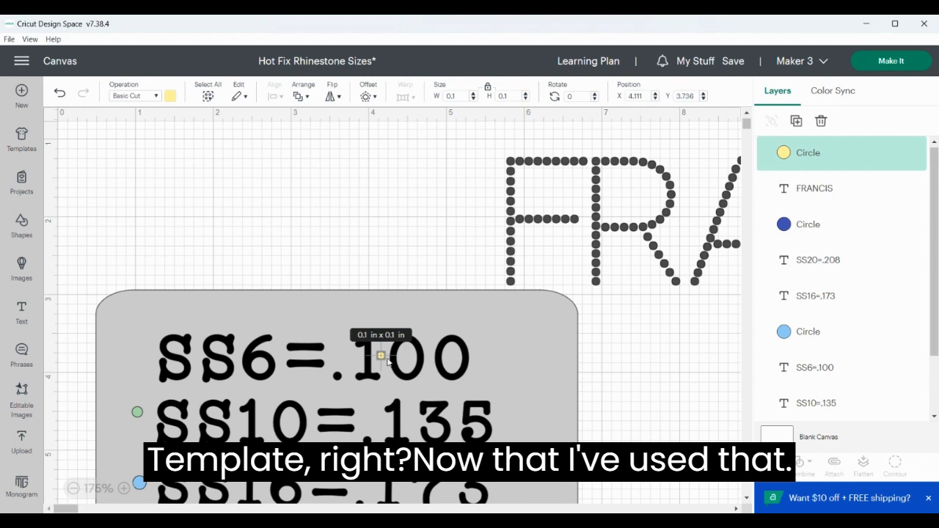
left_click_drag(387, 359, 139, 357)
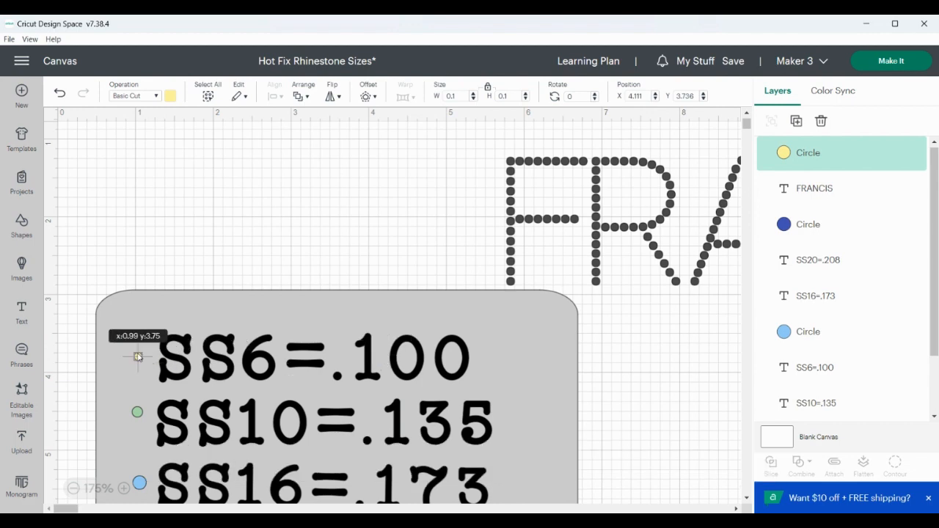
Duplicate the name text and move the copy down over the size chart, with its F along the column of coloured circles
left_click(533, 166)
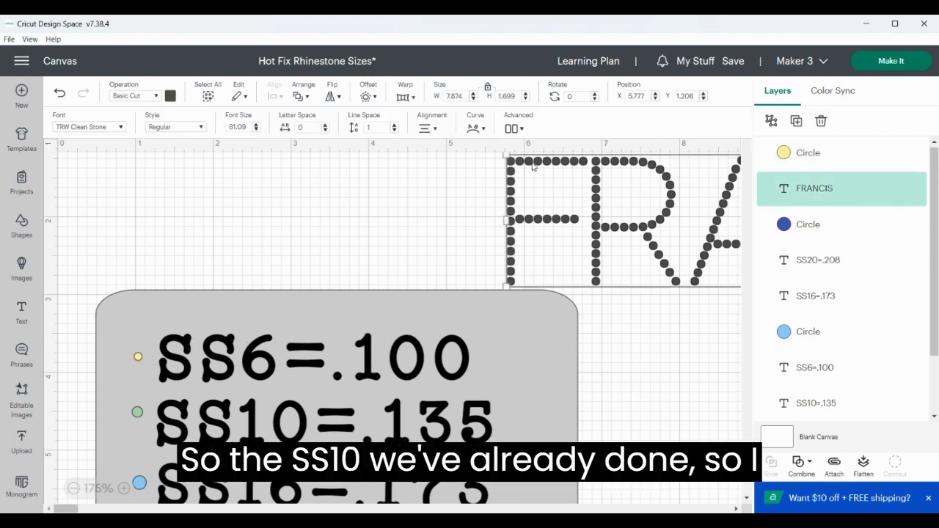
left_click(795, 121)
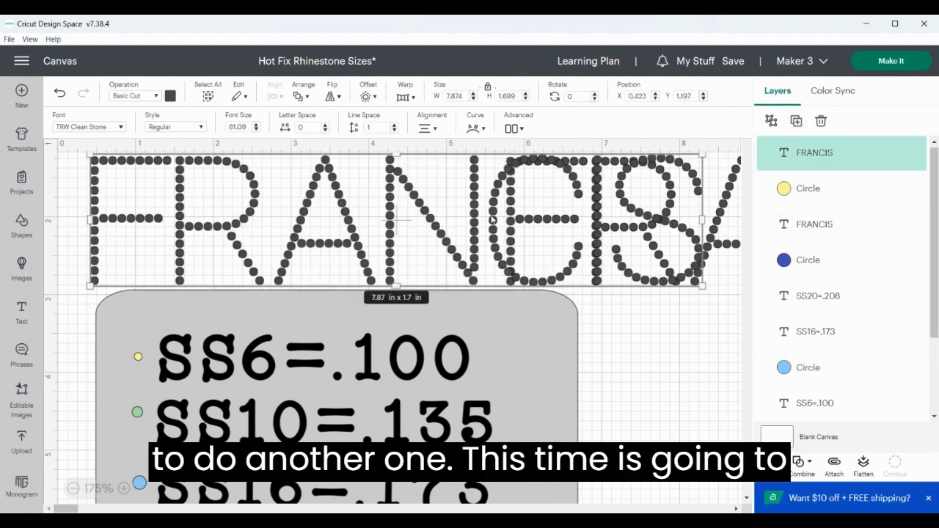
left_click_drag(403, 213, 428, 375)
scroll(428, 375, "down", 1)
scroll(423, 352, "down", 5)
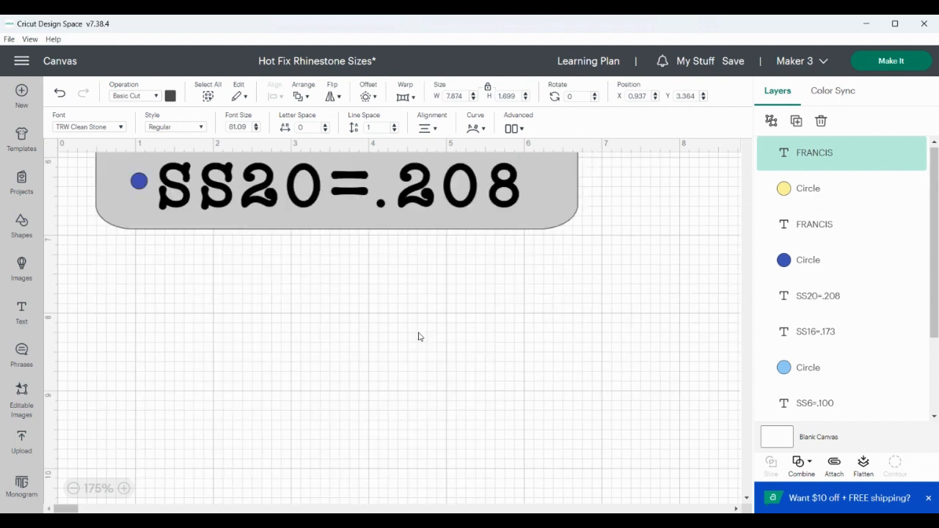
scroll(441, 282, "up", 5)
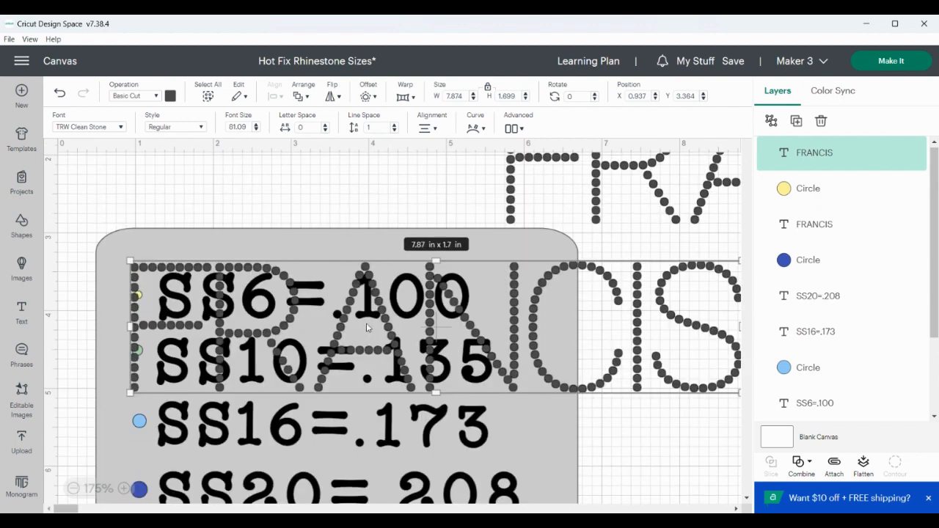
left_click_drag(358, 299, 375, 400)
scroll(590, 312, "down", 3)
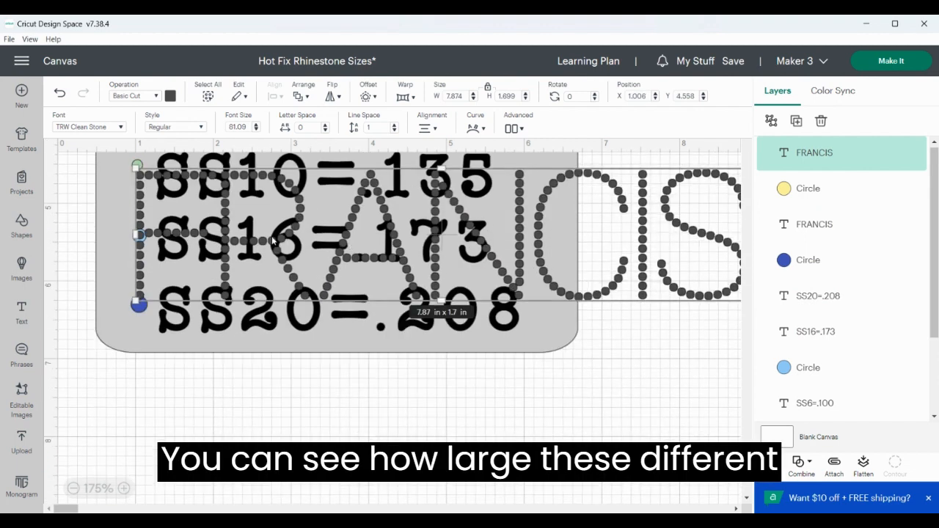
Enlarge the copied name to about 9.45 × 2.04 in and shift it so the F's stem covers the coloured circles
scroll(274, 242, "up", 1)
scroll(294, 292, "up", 2)
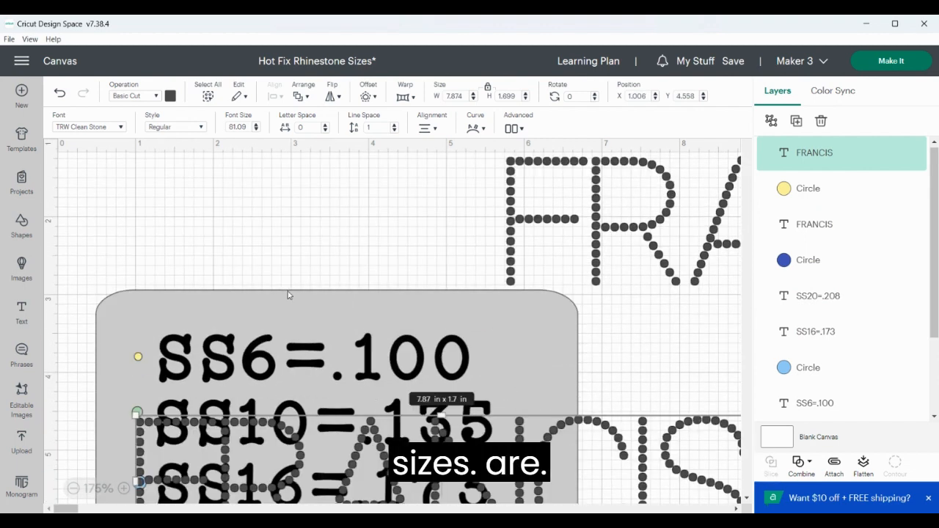
scroll(288, 295, "down", 2)
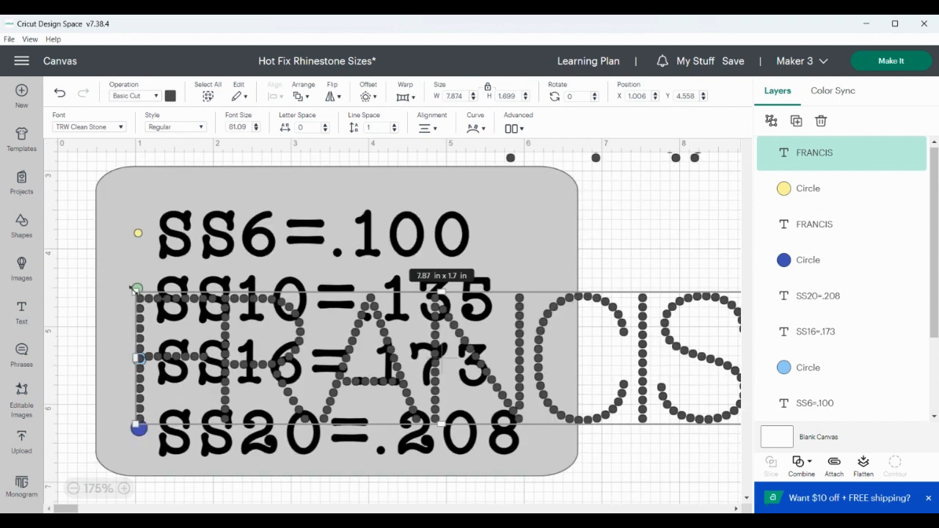
left_click_drag(134, 288, 173, 292)
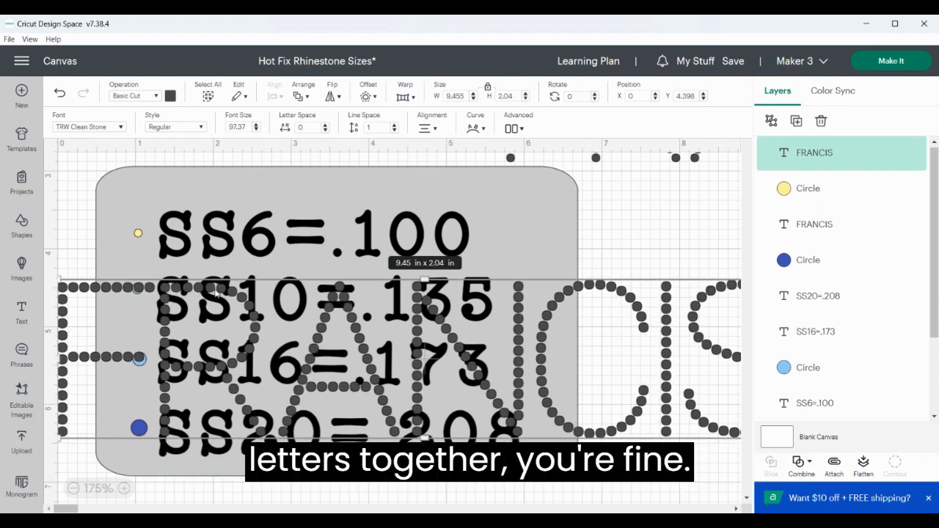
left_click_drag(217, 294, 293, 295)
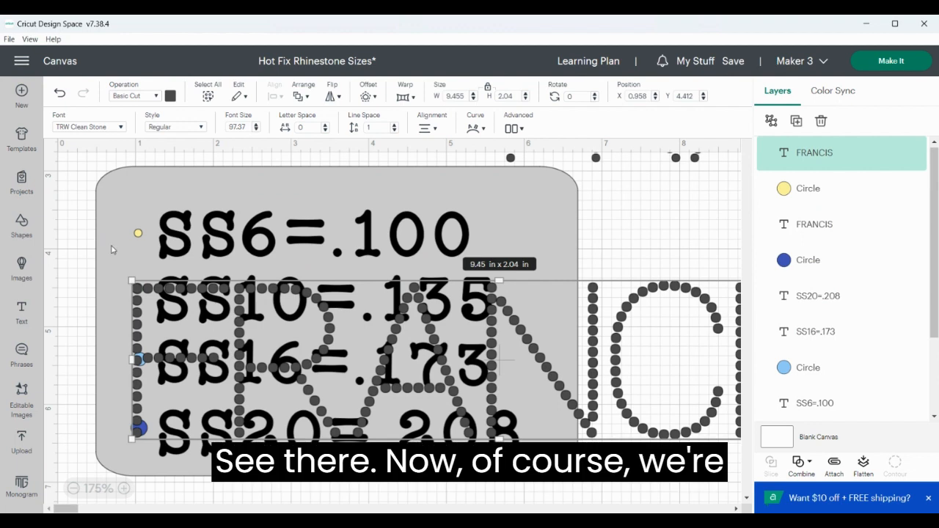
Bring the light blue SS16 circle to the front of the name text
left_click(176, 314)
key("Right")
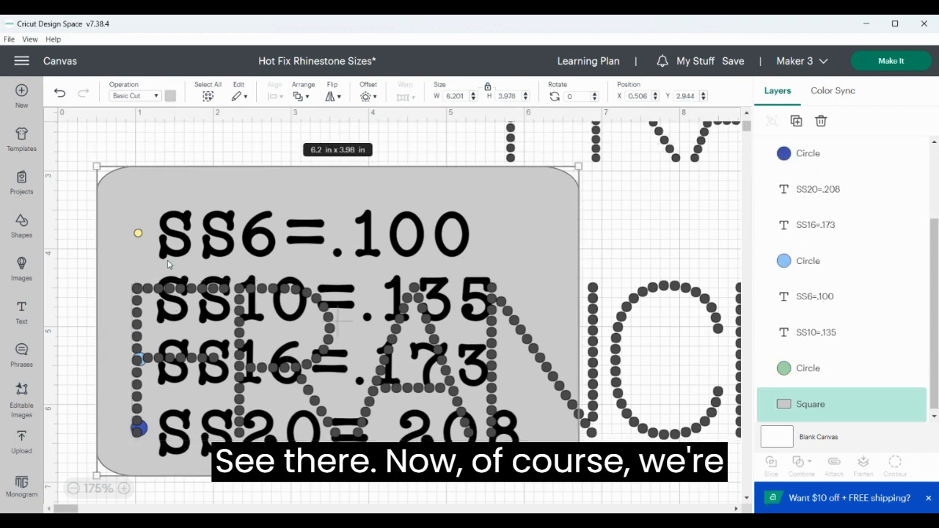
left_click(791, 270)
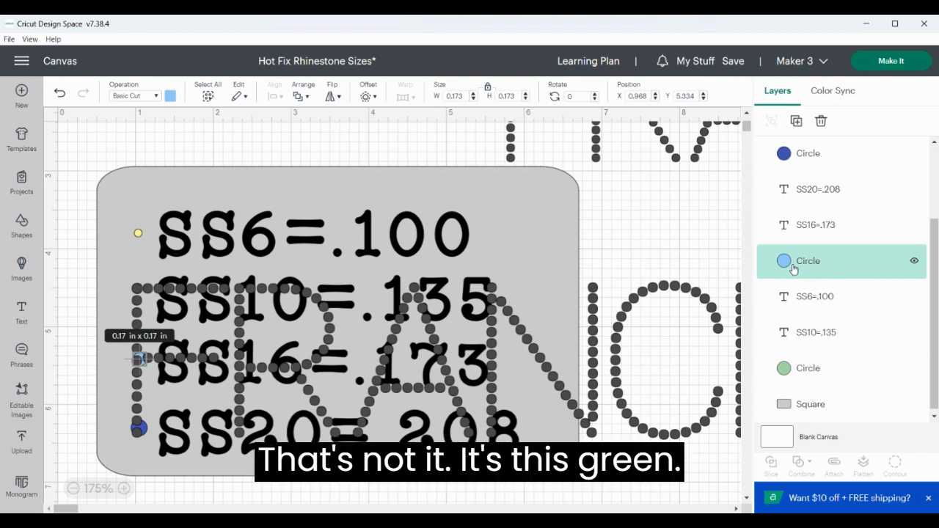
left_click(789, 379)
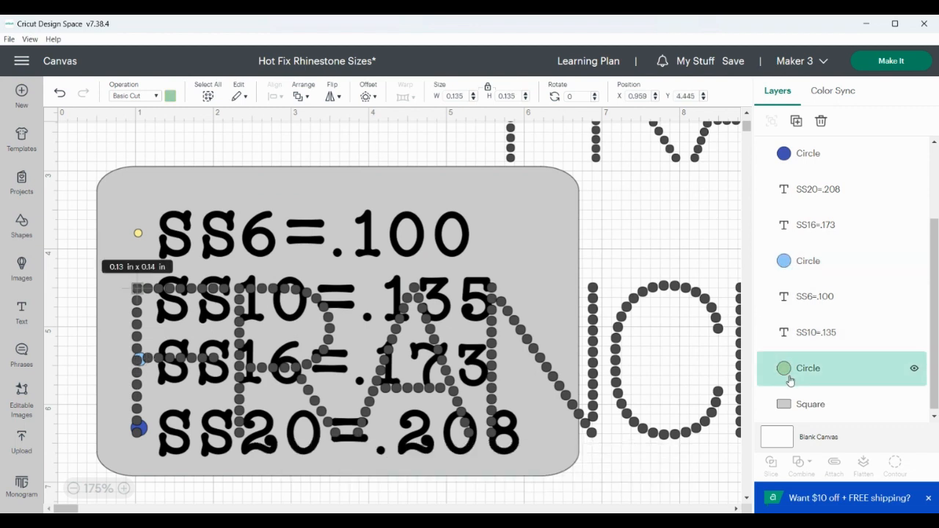
left_click(793, 260)
left_click(301, 97)
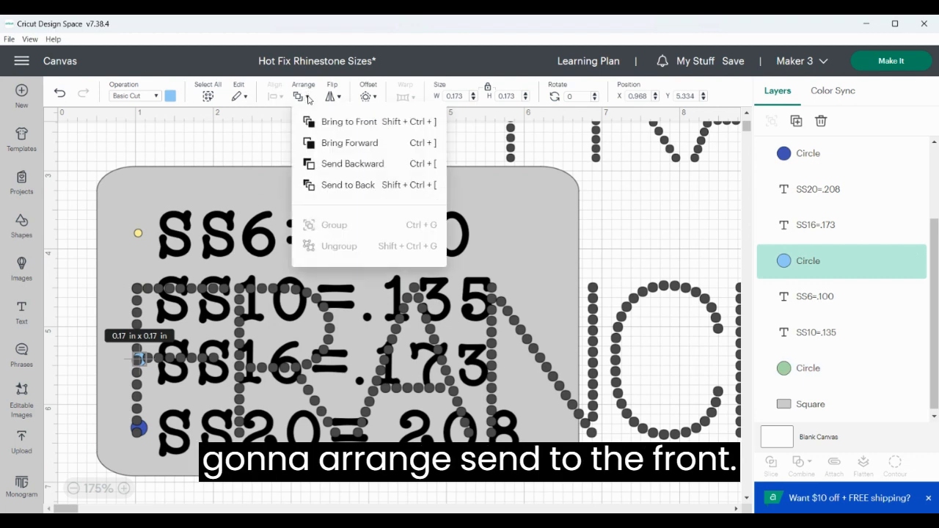
left_click(333, 122)
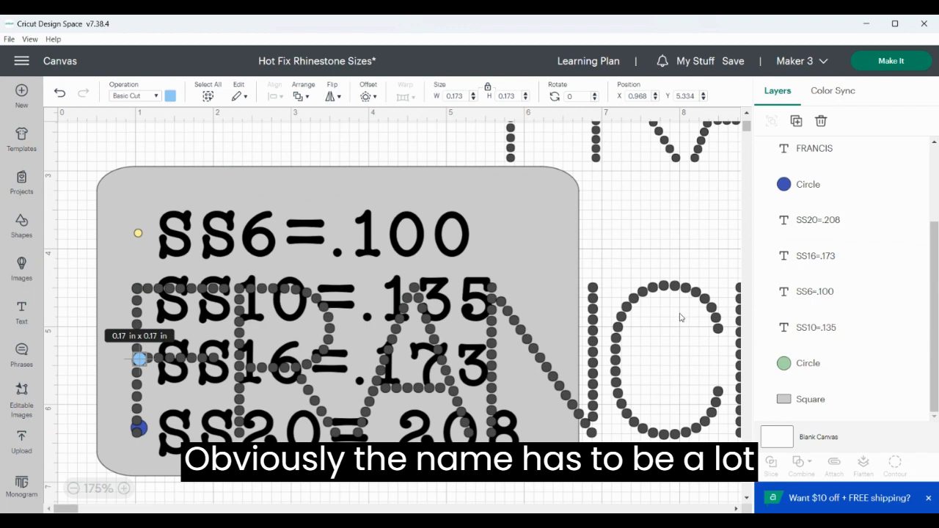
Enlarge the copied name to about 14.01 × 3.02 in and place a dot in the F's middle bar beneath the light blue circle
left_click(669, 292)
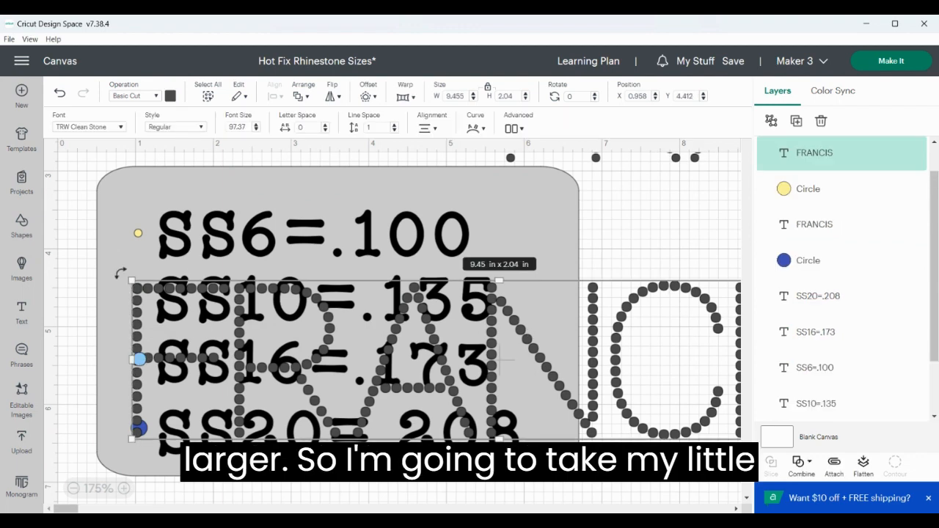
left_click_drag(130, 279, 66, 202)
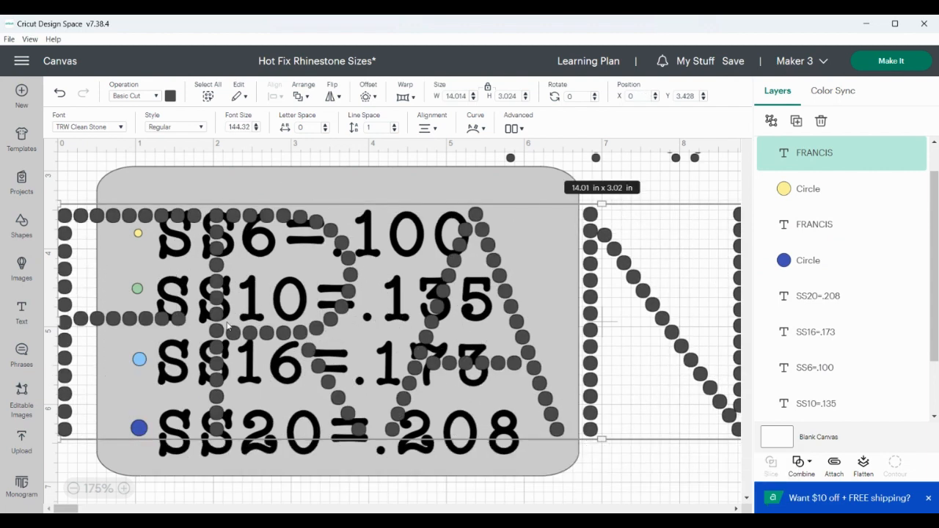
left_click_drag(215, 314, 241, 357)
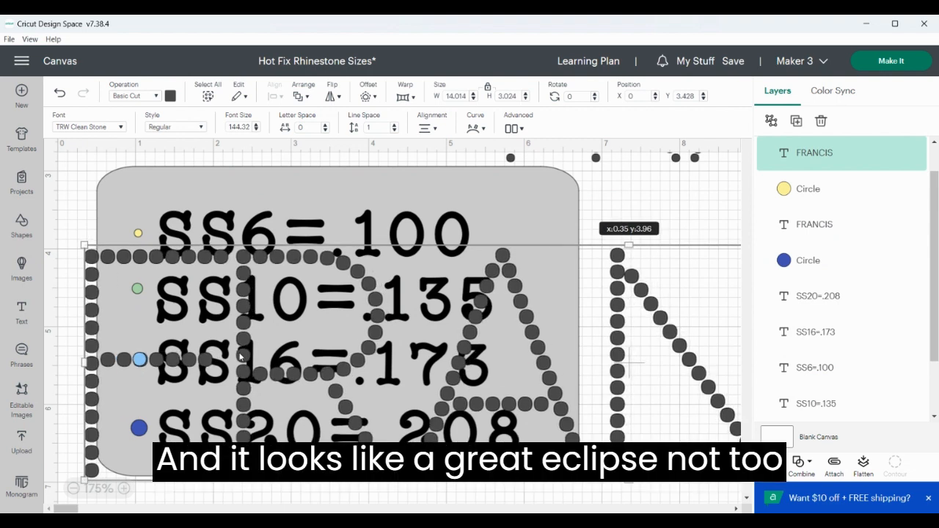
left_click_drag(240, 357, 239, 356)
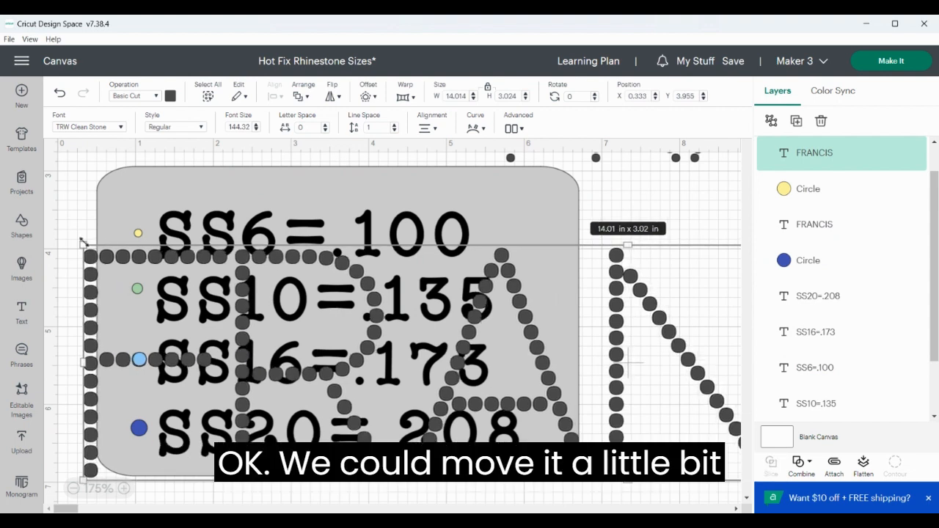
Fine-tune the name to about 13.86 × 2.99 in, recentring the F's middle-bar dot beneath the light blue SS16 circle
left_click_drag(83, 244, 87, 245)
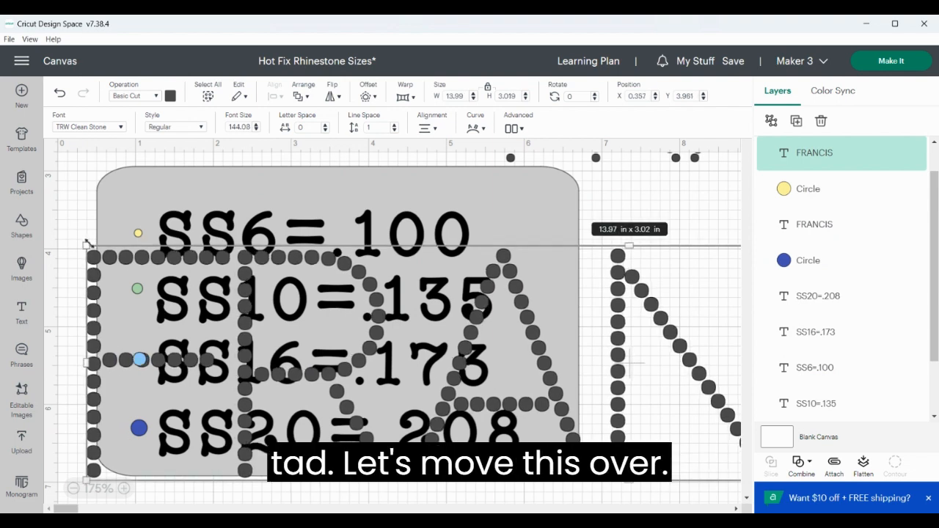
left_click_drag(251, 282, 248, 280)
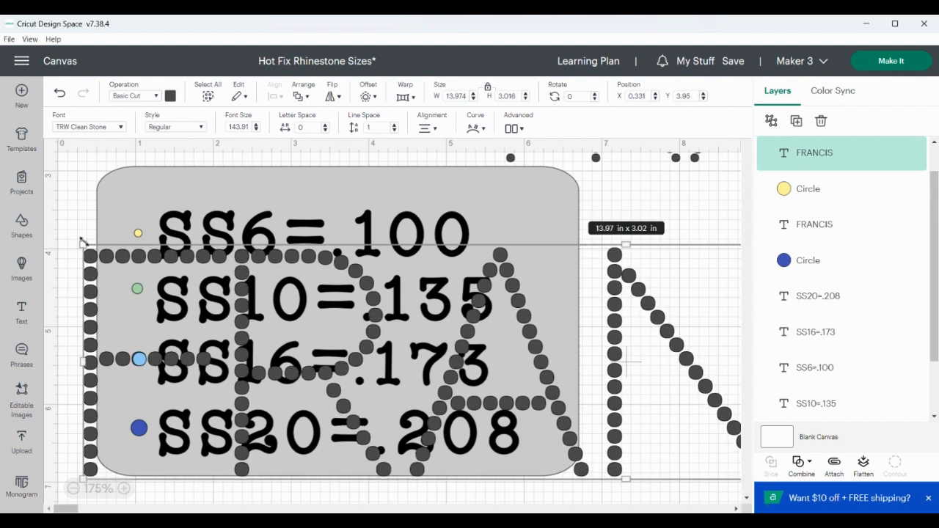
left_click_drag(83, 240, 88, 245)
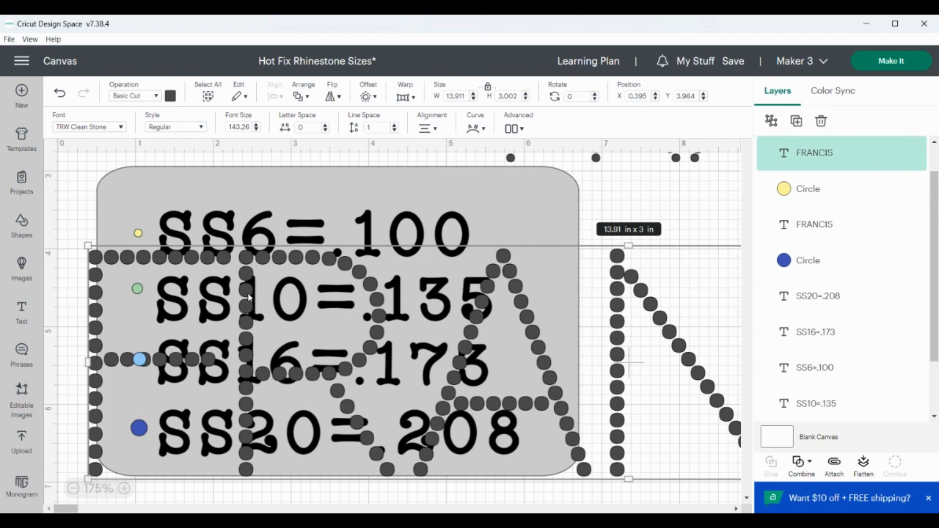
left_click_drag(248, 295, 245, 297)
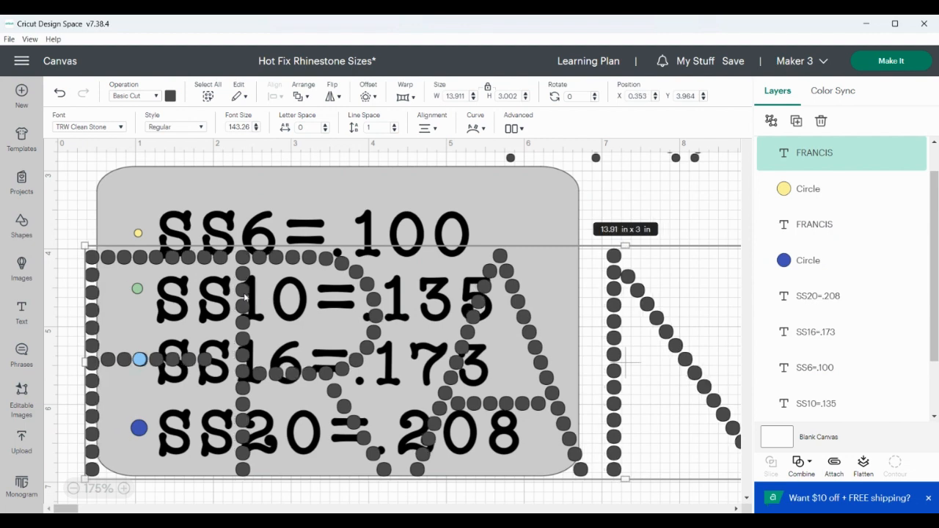
left_click_drag(84, 244, 88, 245)
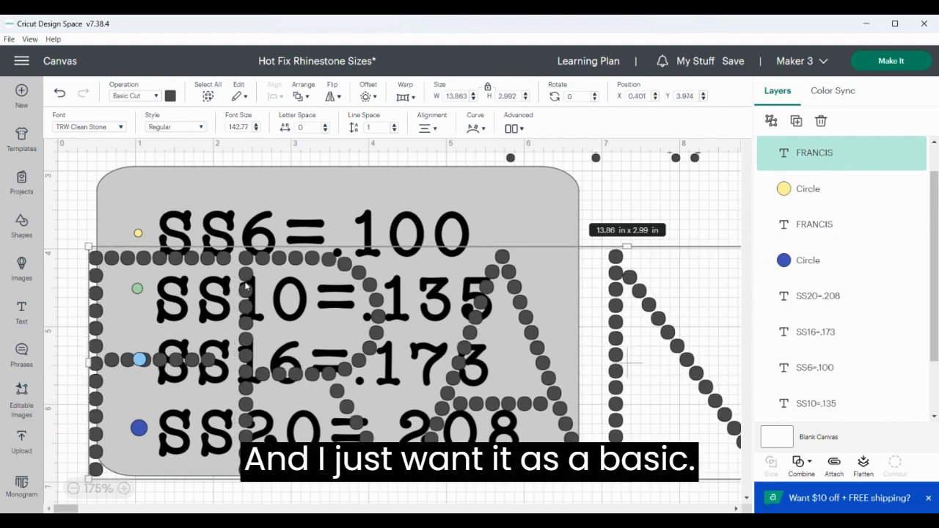
left_click_drag(247, 283, 244, 287)
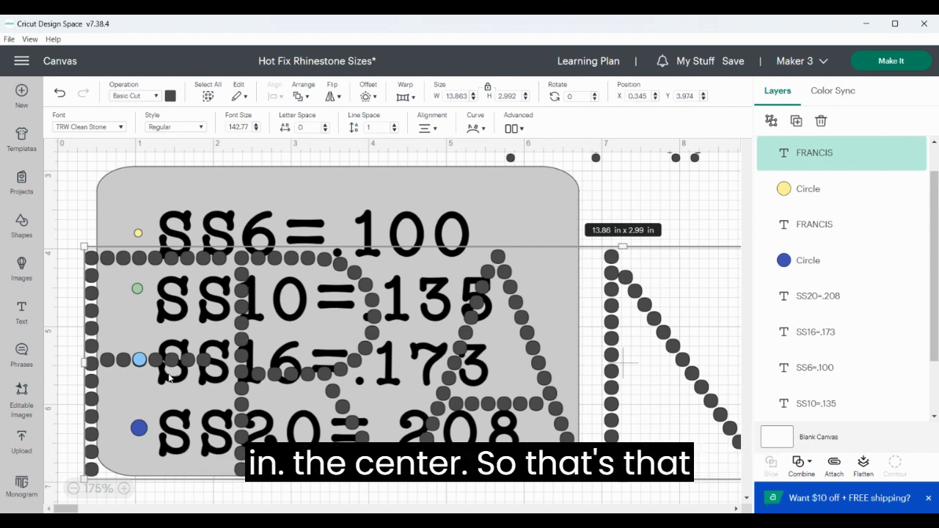
Move the SS16-sized name away from the chart's circles and place a duplicate with its F's top-left dot over the dark blue SS20 circle
left_click_drag(142, 367, 657, 291)
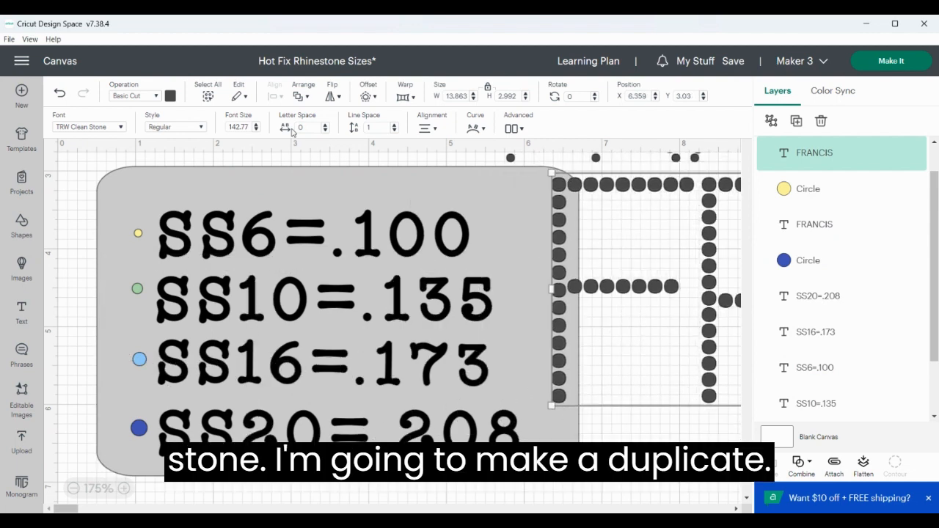
left_click(797, 121)
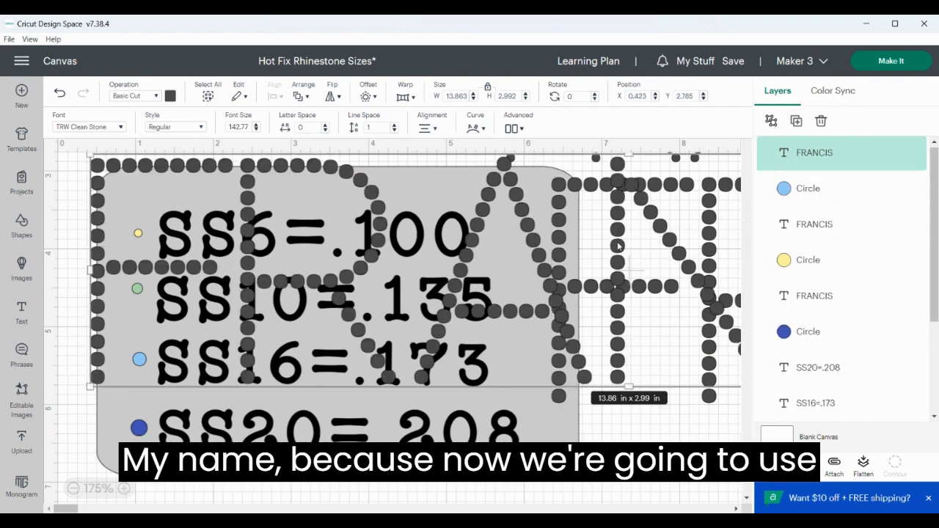
left_click_drag(480, 265, 522, 523)
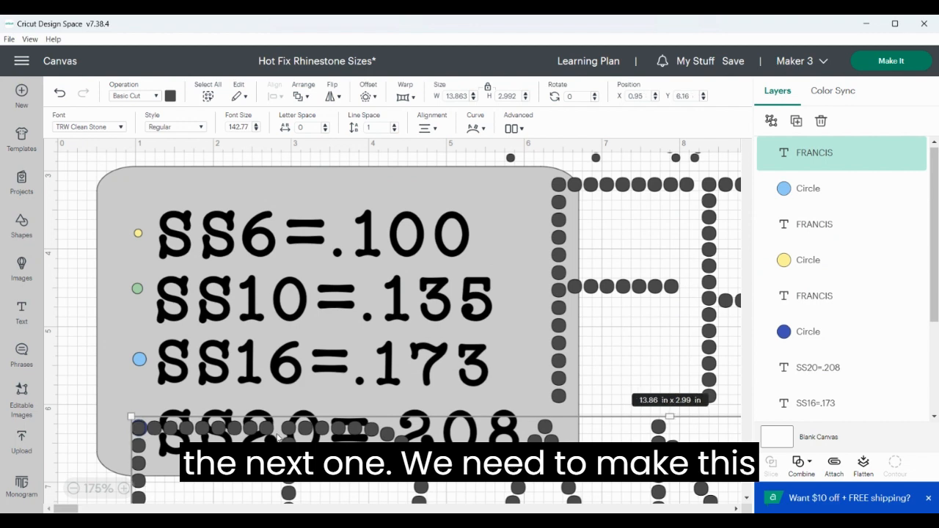
Enlarge the new name copy to about 15.63 × 3.37 in and bring the dark blue SS20 circle to the front
left_click_drag(126, 414, 179, 437)
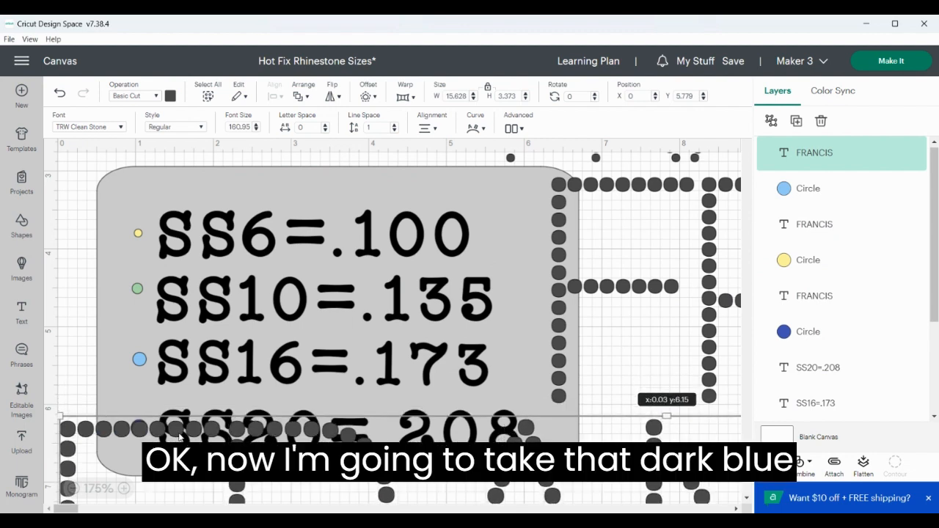
left_click(810, 334)
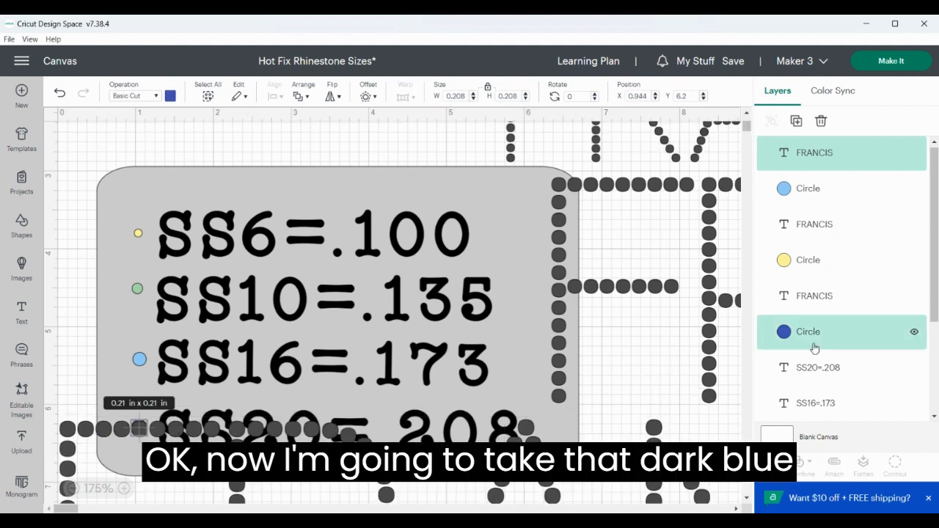
left_click(303, 95)
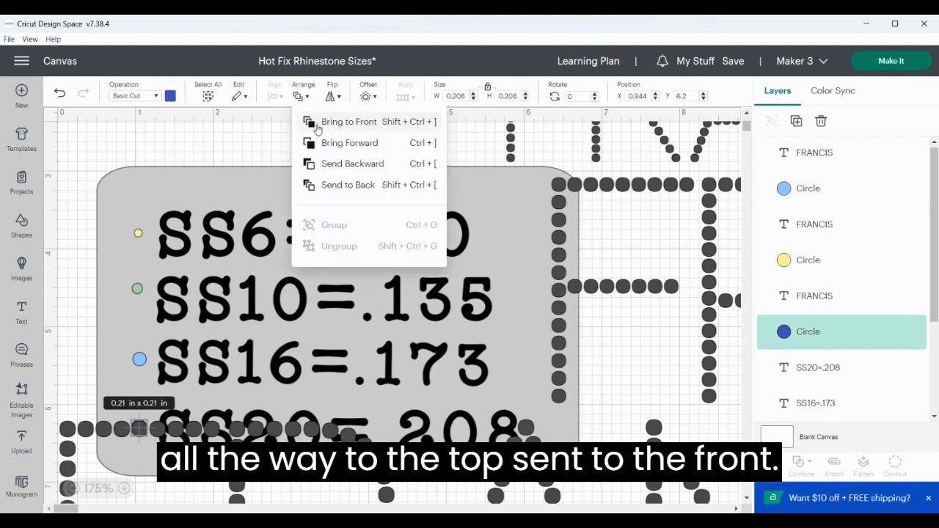
left_click(317, 122)
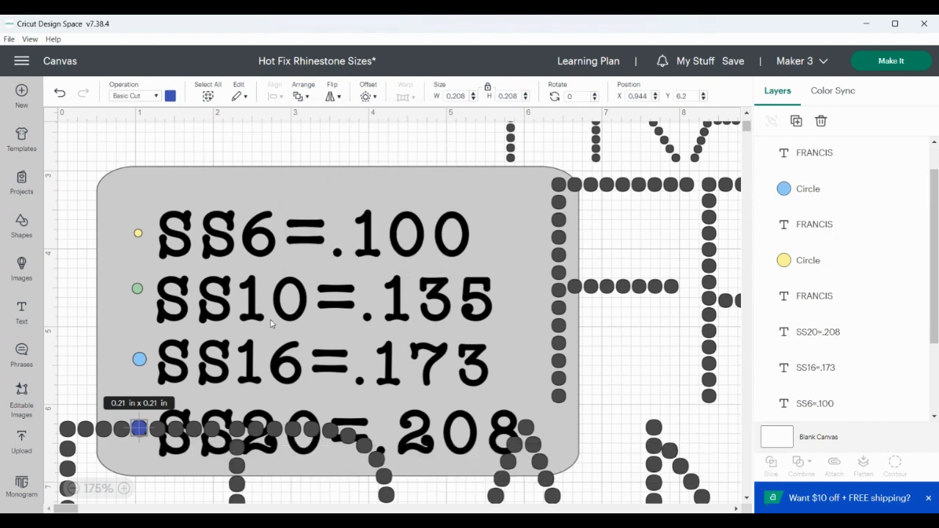
left_click(88, 343)
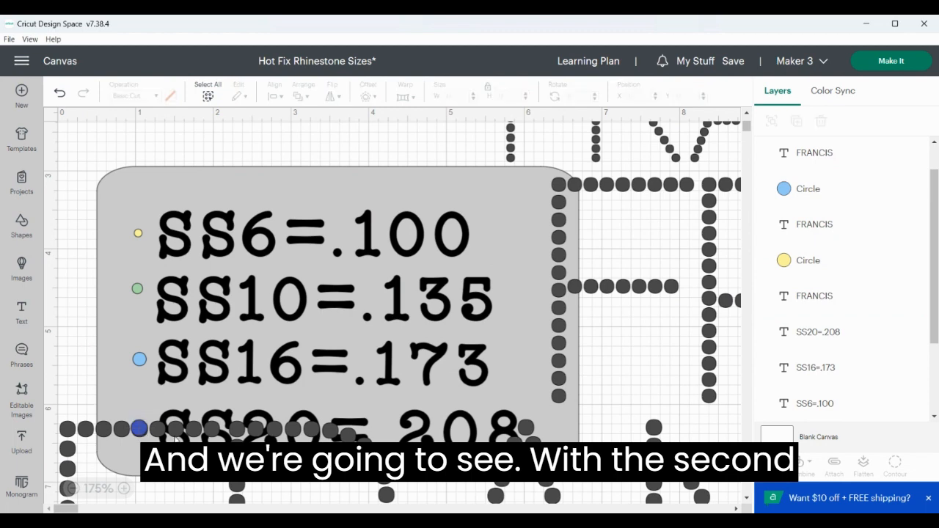
Enlarge the name copy to about 15.81 × 3.41 in, aligning a dot in the F's top bar beneath the dark blue circle
left_click_drag(174, 436, 174, 440)
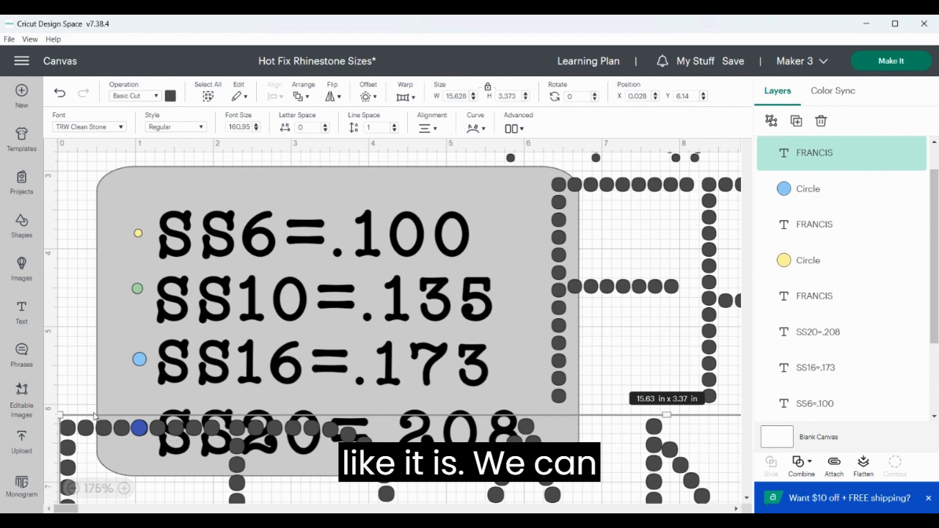
left_click_drag(58, 412, 83, 430)
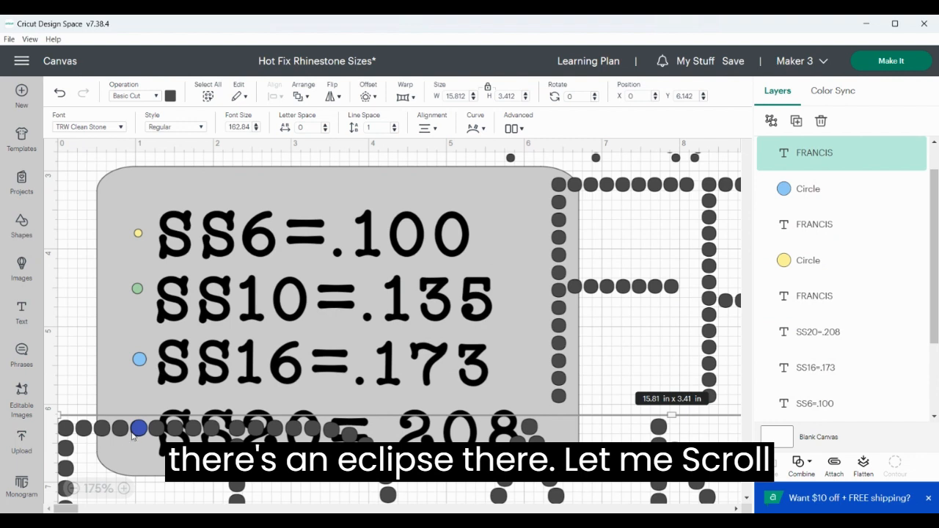
scroll(65, 279, "down", 3)
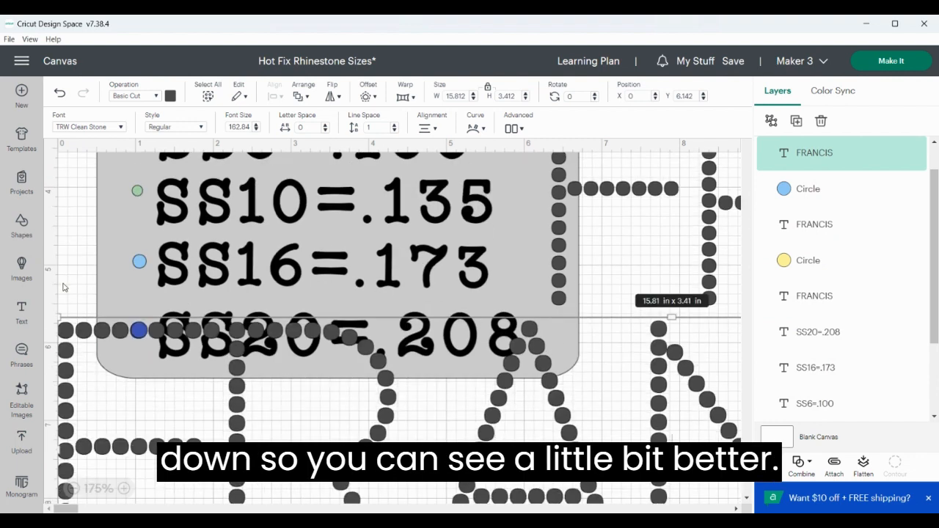
Check the F's top-bar dot against the dark blue SS20 circle and move the SS20-sized name off the chart's circles
scroll(171, 336, "down", 1)
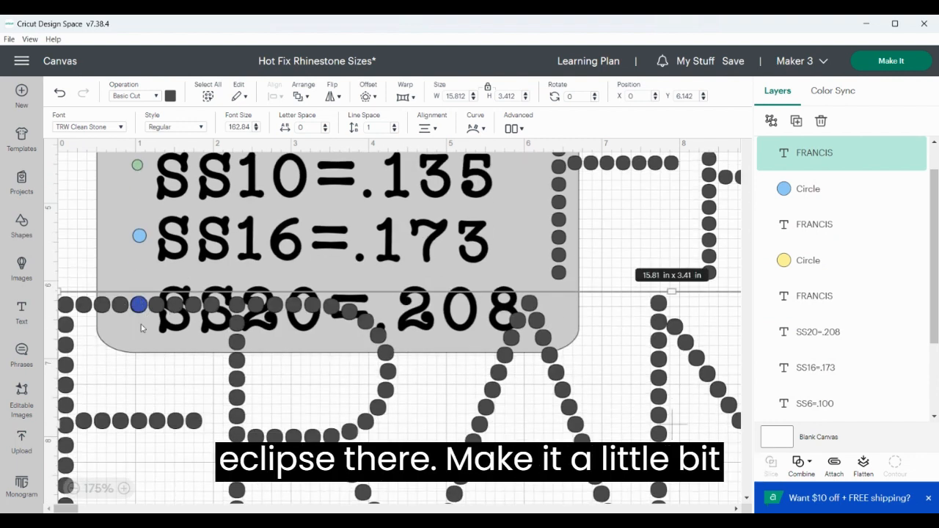
left_click(125, 488)
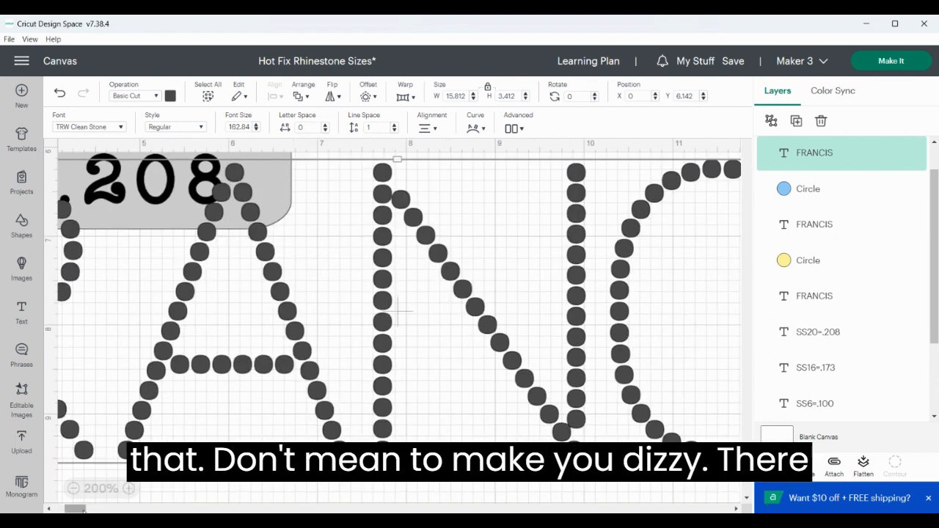
left_click_drag(82, 509, 71, 510)
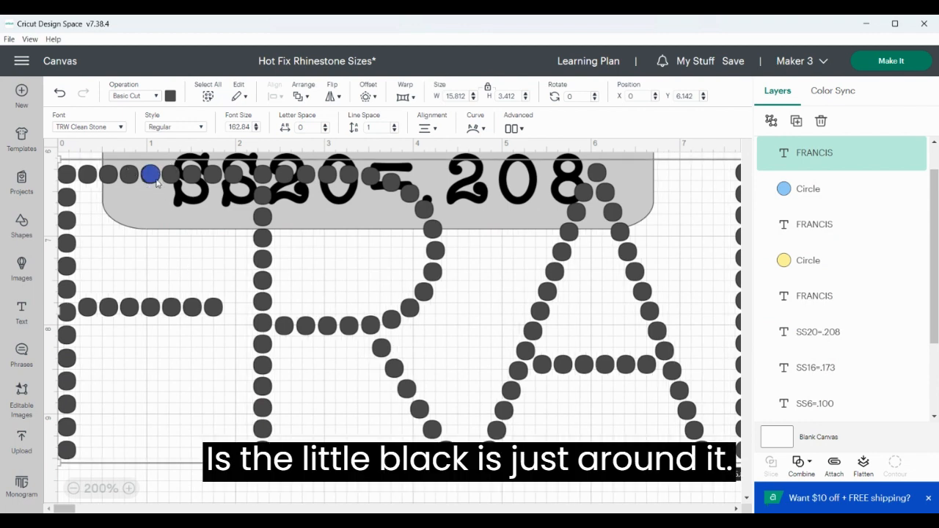
scroll(495, 339, "up", 3)
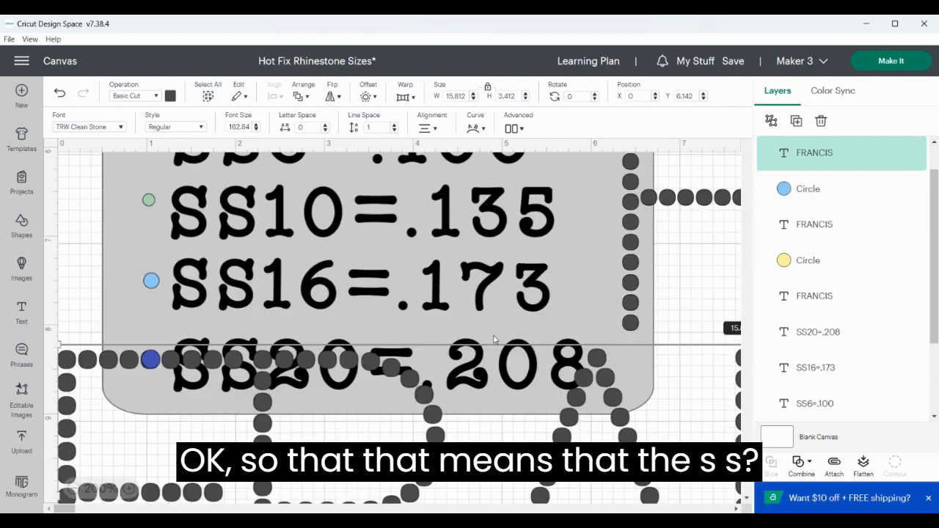
left_click_drag(359, 367, 742, 332)
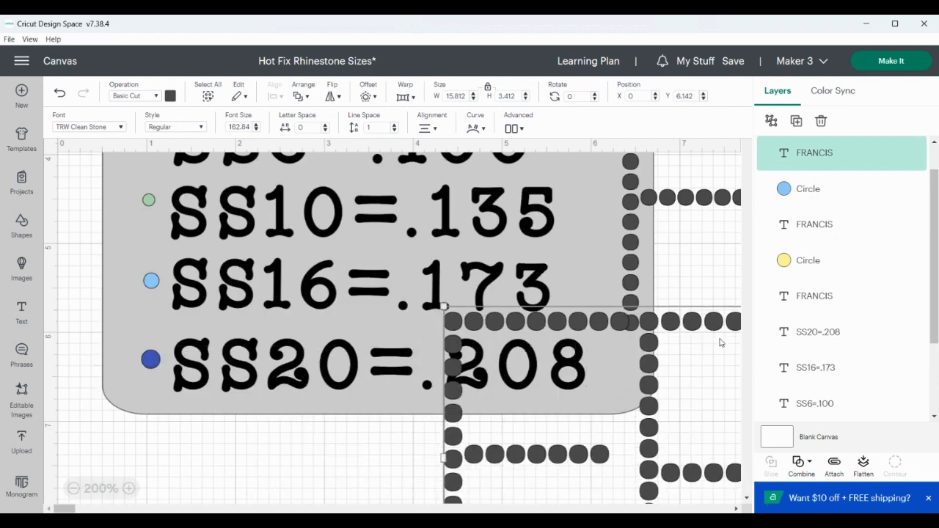
Stack the three name copies beside the size chart, smallest above, SS16-sized in the middle and SS20-sized lowest
left_click(73, 488)
left_click(73, 489)
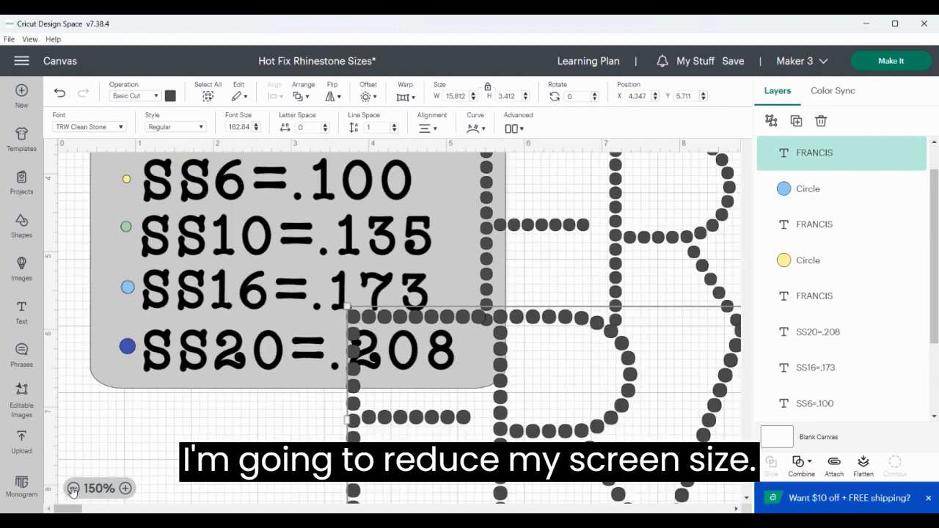
left_click(73, 489)
left_click(73, 489)
left_click(73, 488)
left_click(73, 488)
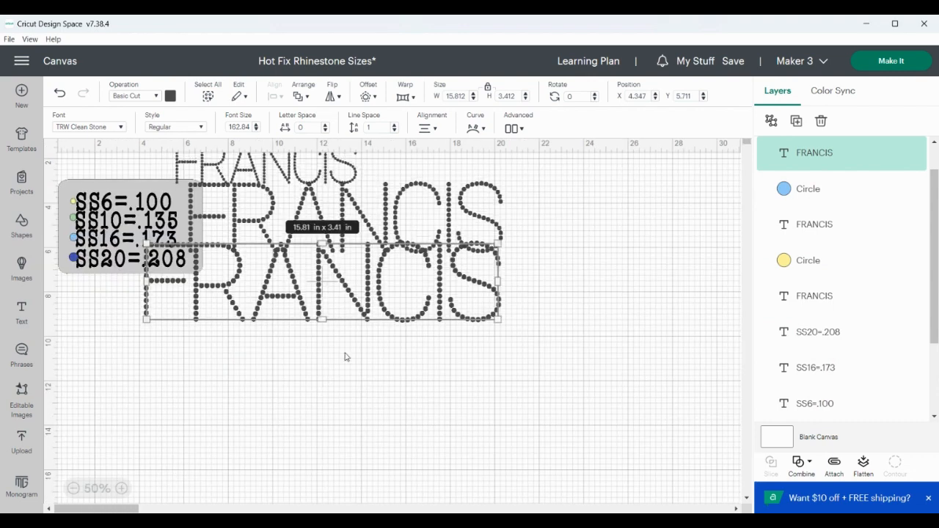
left_click_drag(322, 286, 373, 308)
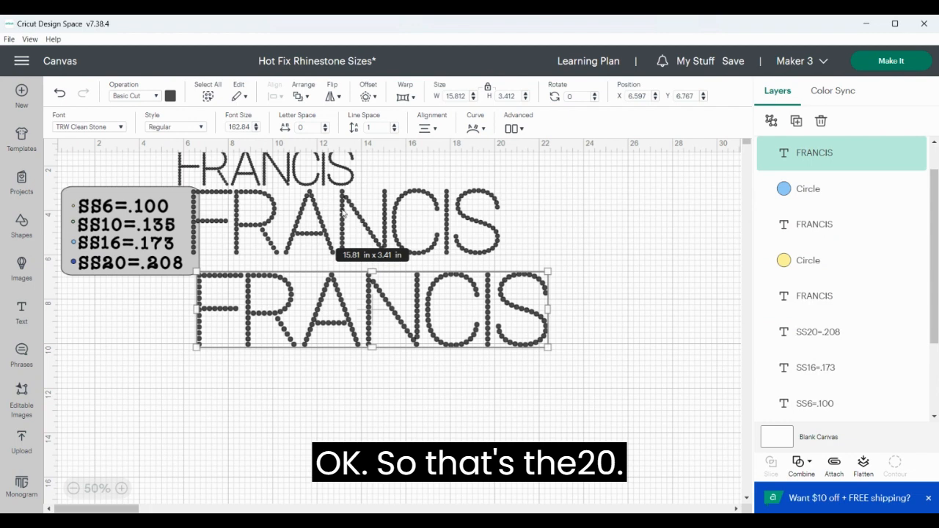
left_click_drag(342, 212, 359, 224)
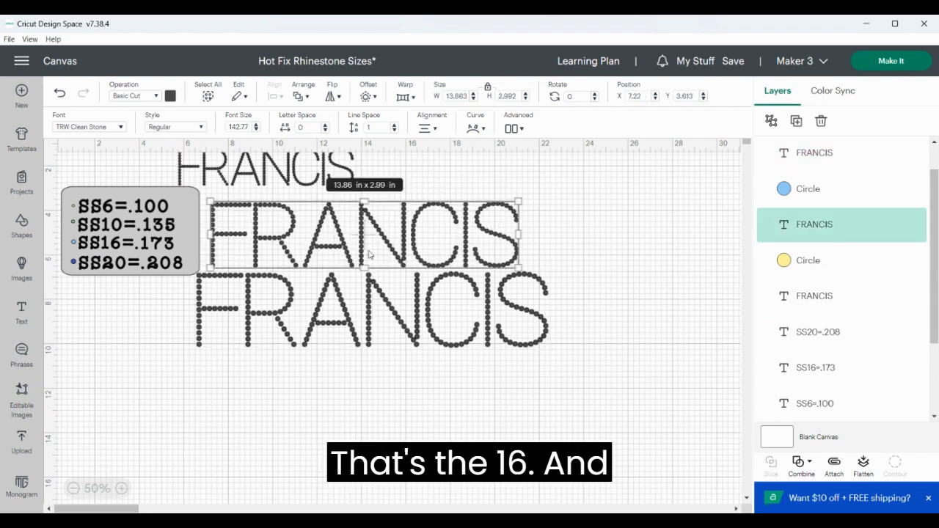
left_click_drag(305, 168, 352, 187)
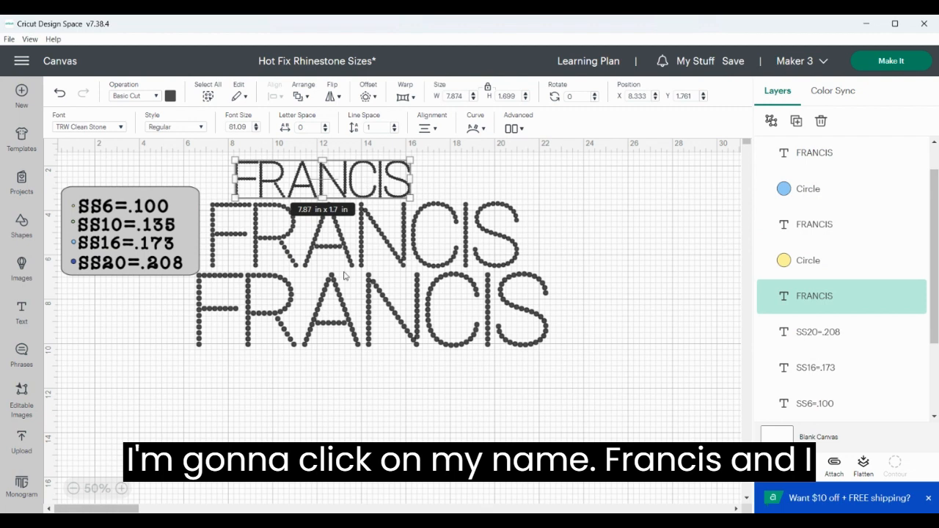
Ungroup the largest name copy into individual letters
left_click(325, 328)
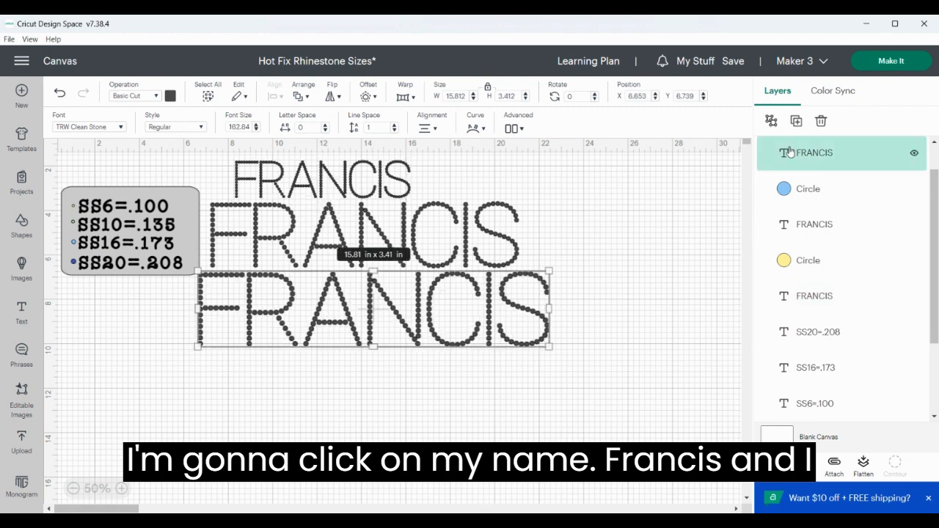
left_click(771, 121)
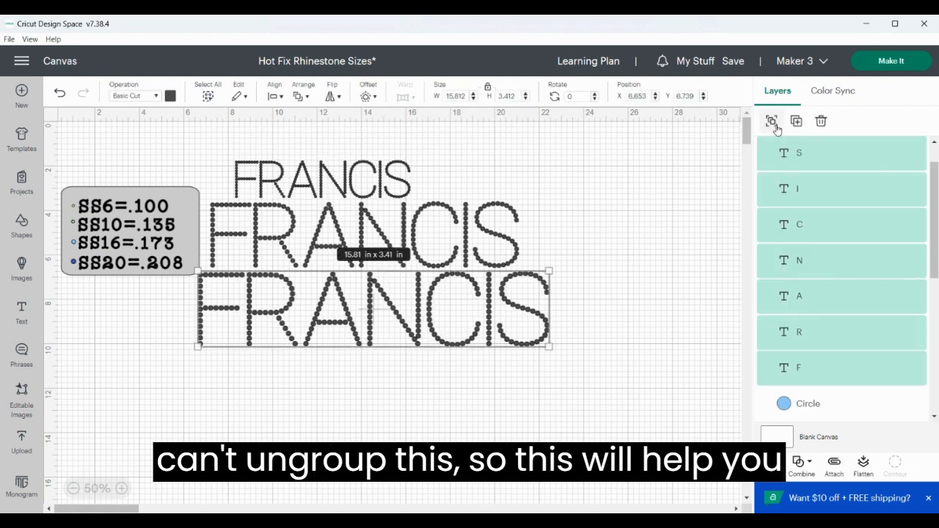
left_click(662, 212)
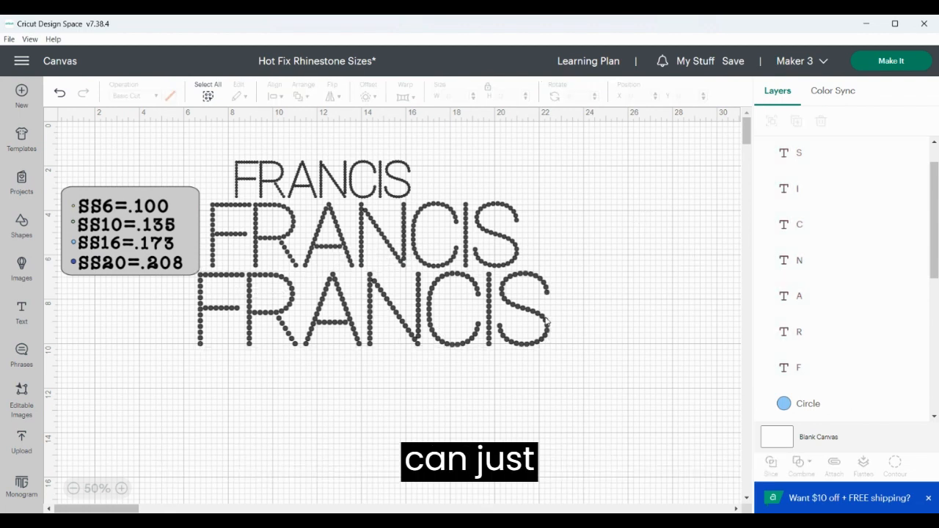
left_click(511, 286)
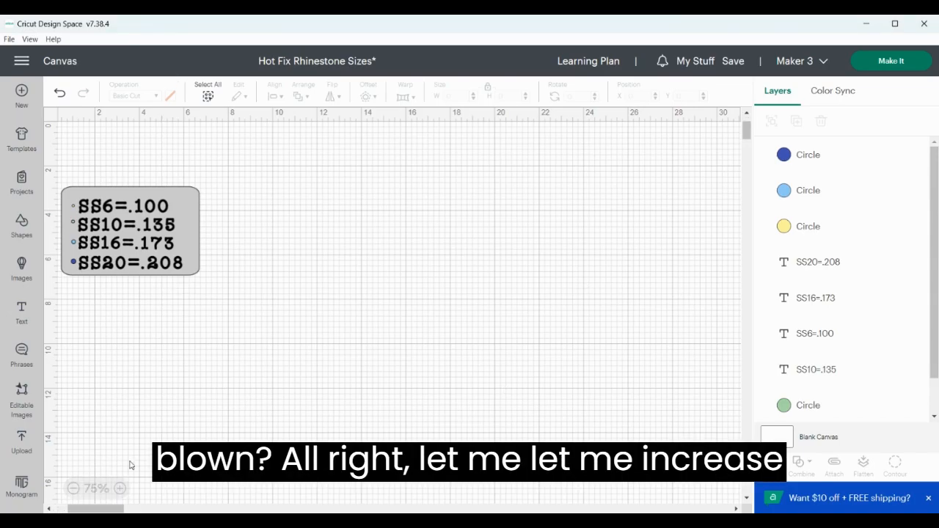
Add a new text object in the TRW Clean Stone font and replace its placeholder with the letter A
left_click(121, 487)
left_click(124, 489)
left_click_drag(97, 508, 71, 509)
scroll(407, 374, "up", 5)
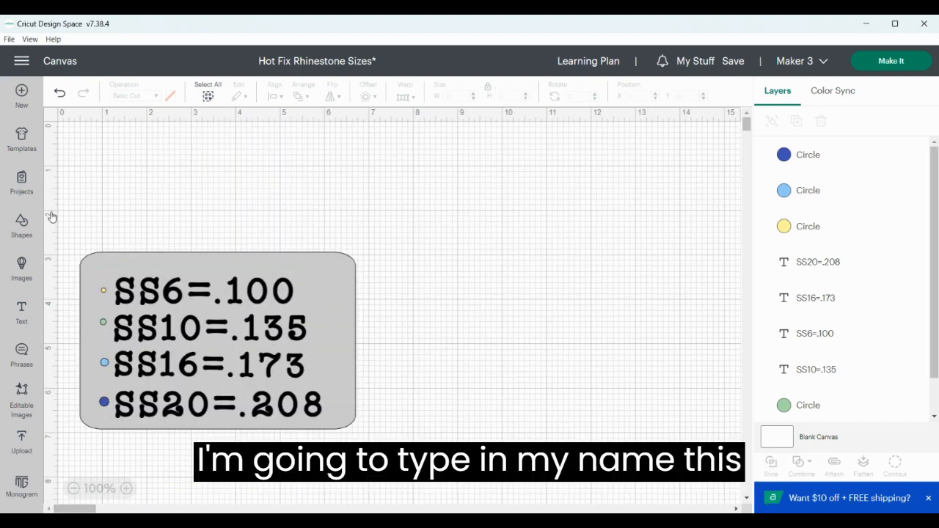
left_click(20, 309)
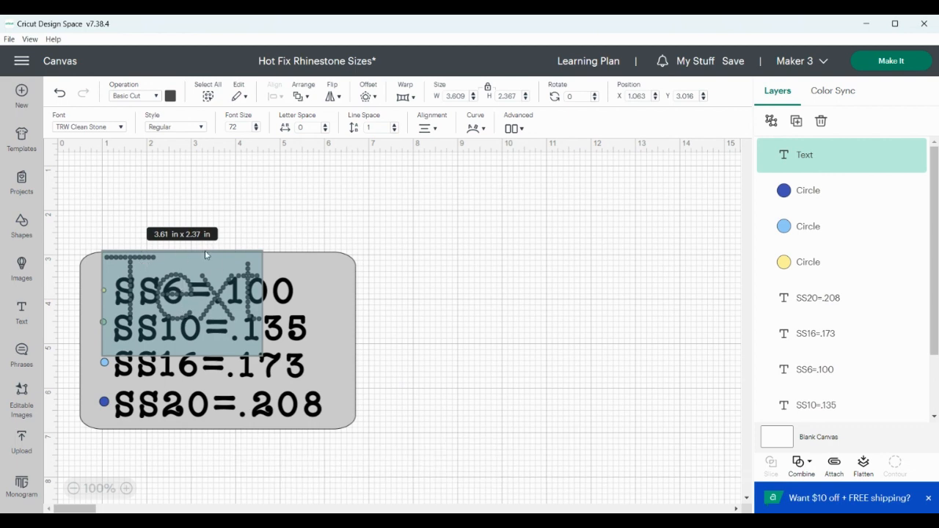
left_click(159, 293)
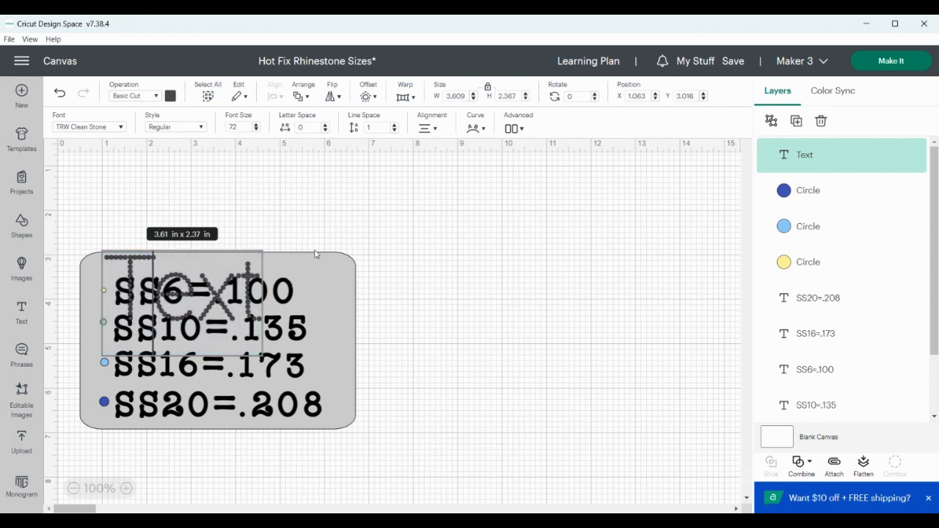
key("BackSpace")
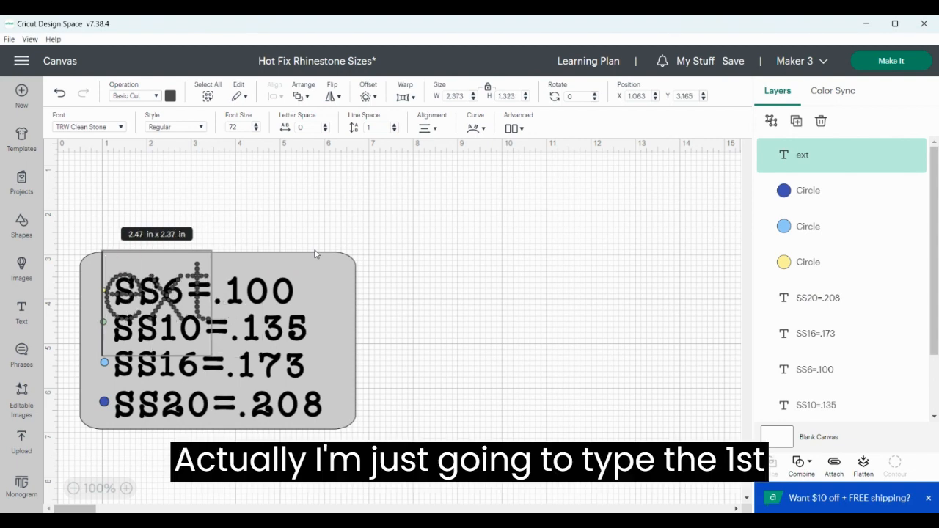
key("Delete")
key("Delete")
key("Delete")
type("A")
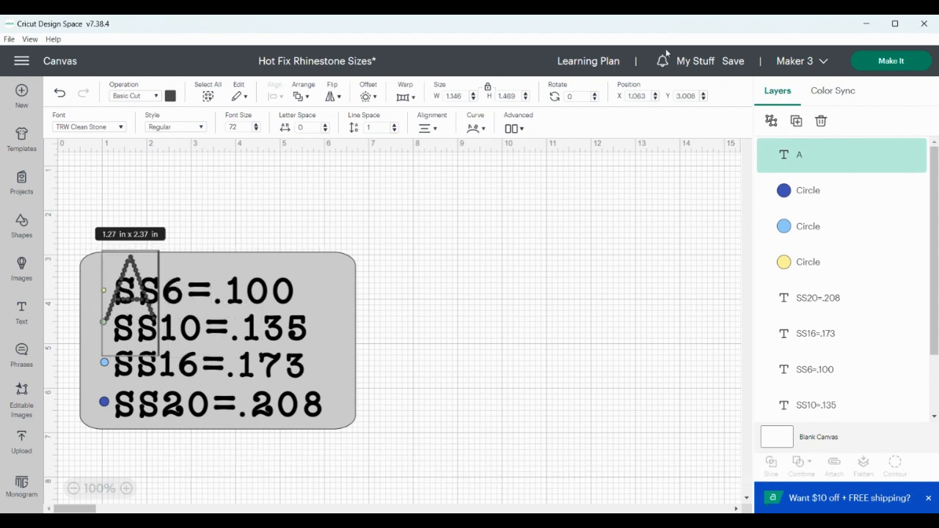
Resize the letter A to about 1.54 × 1.97 in and place its left stroke over the green SS10 circle
left_click(249, 220)
left_click(136, 290)
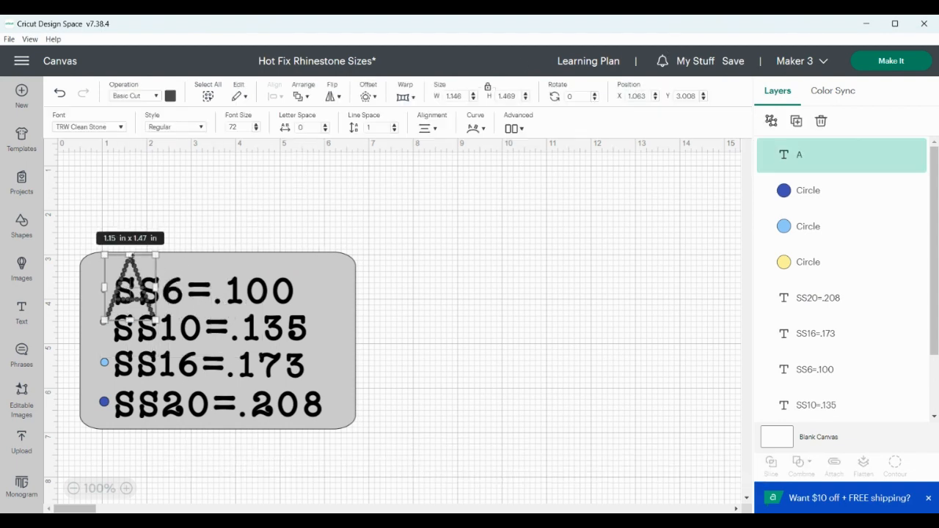
left_click_drag(135, 272, 350, 210)
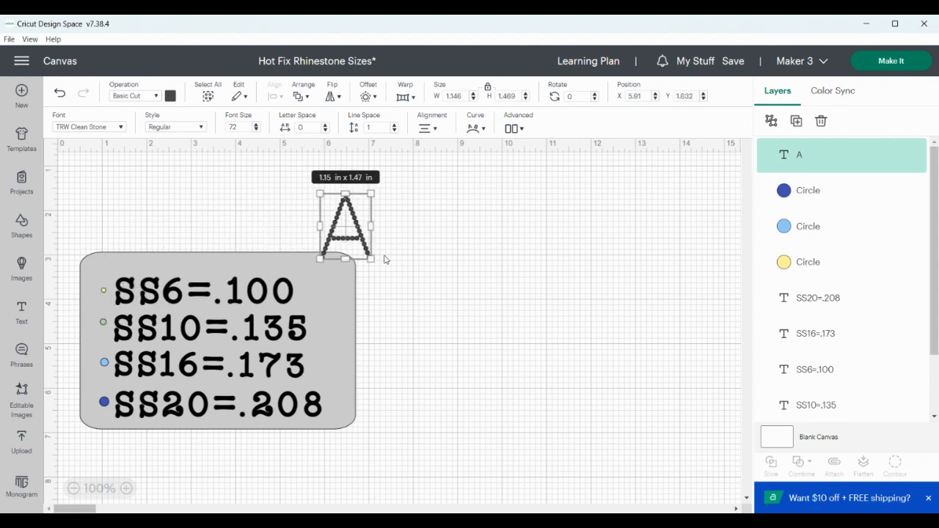
left_click_drag(375, 256, 515, 376)
left_click(551, 278)
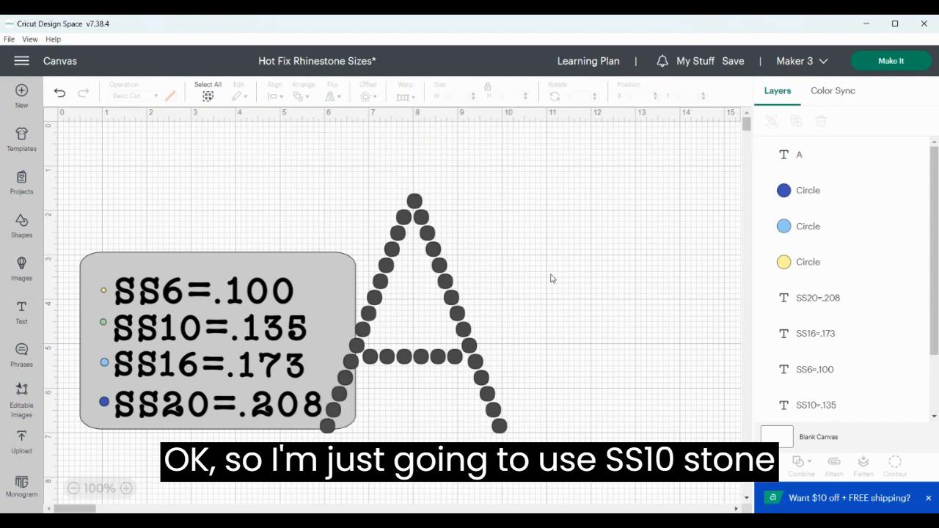
left_click(416, 200)
left_click_drag(509, 190, 388, 344)
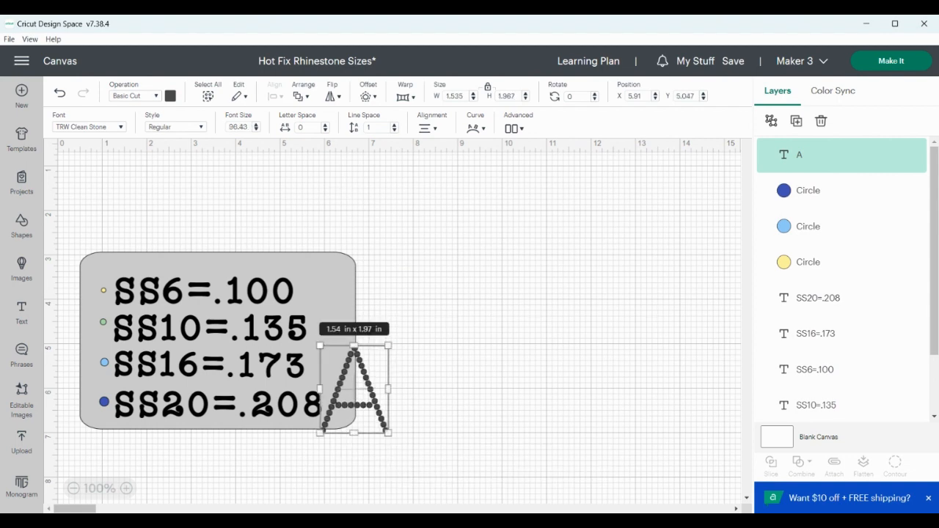
left_click_drag(365, 385, 131, 352)
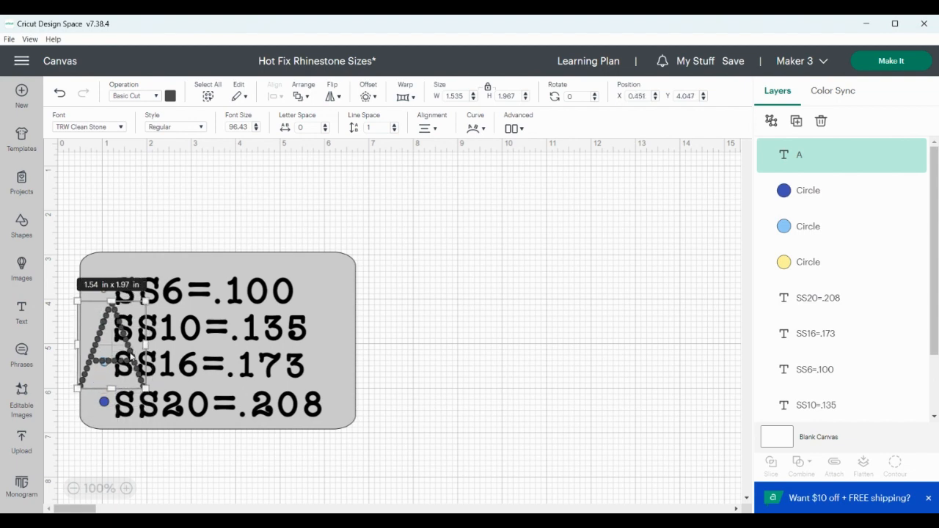
Bring the green SS10 circle to the front, above the letter A
left_click(126, 488)
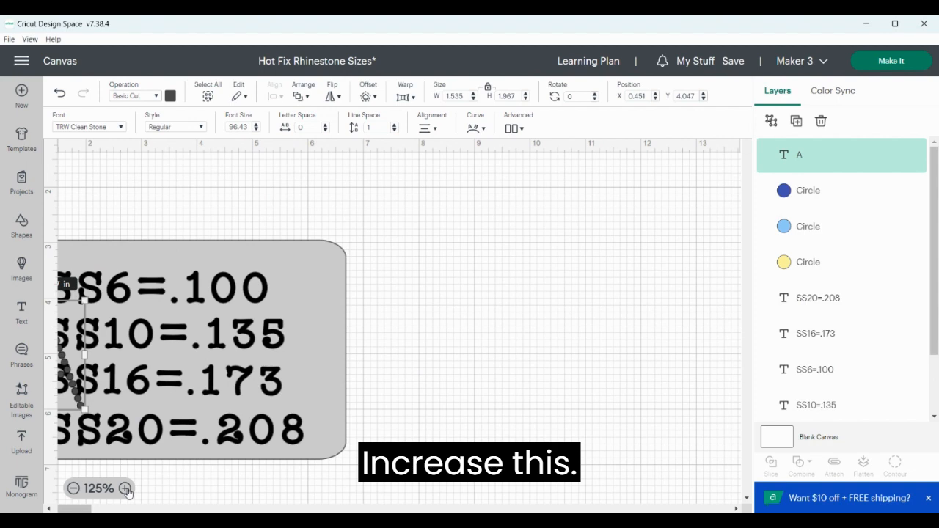
left_click(126, 488)
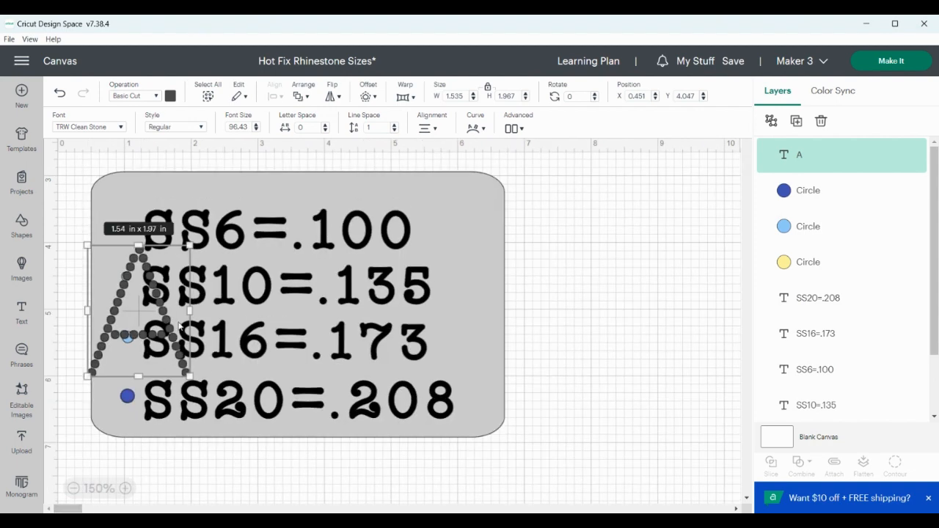
left_click(792, 198)
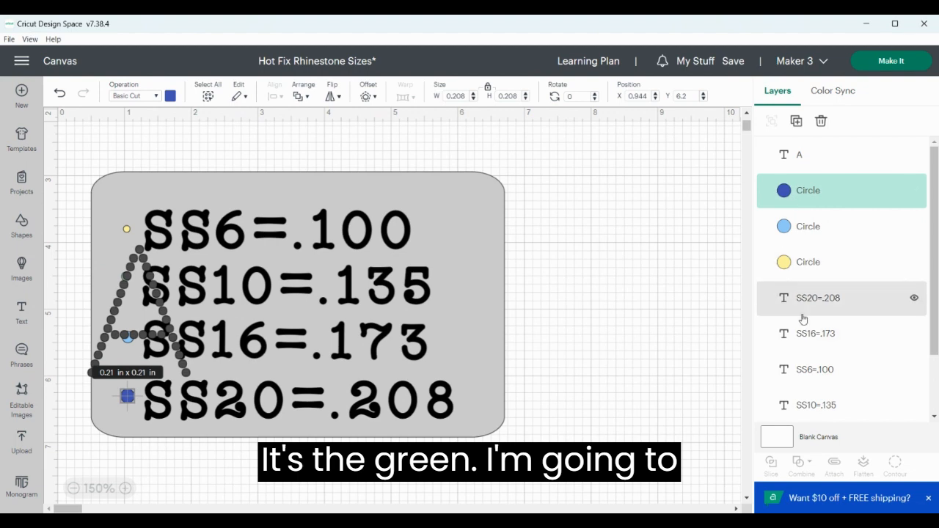
scroll(802, 322, "down", 2)
left_click(802, 368)
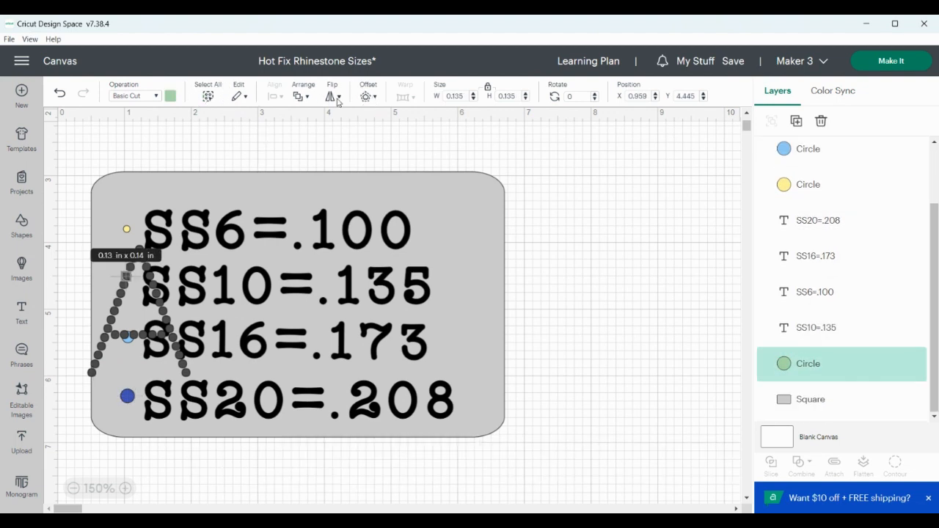
left_click(307, 99)
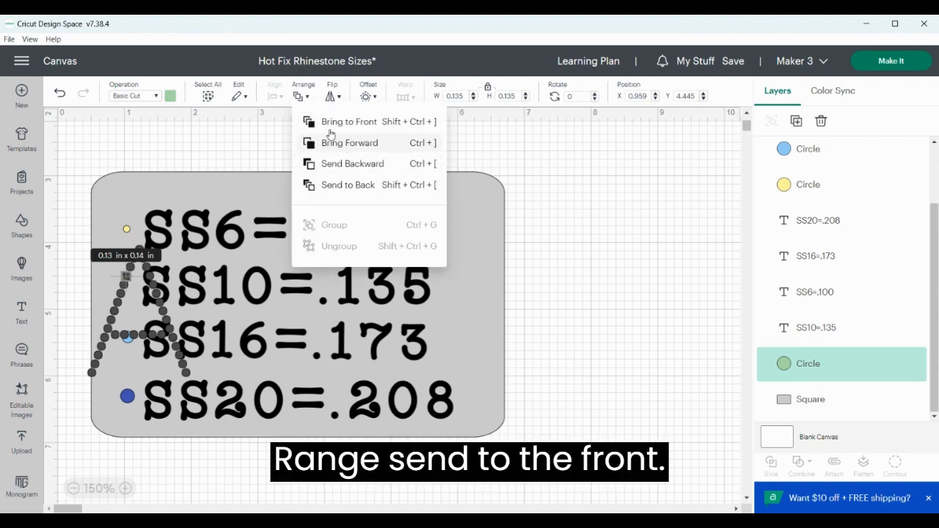
left_click(333, 123)
Enlarge the letter A to about 1.77 × 2.26 in and nudge a left-stroke dot into alignment beneath the green SS10 circle
left_click(145, 292)
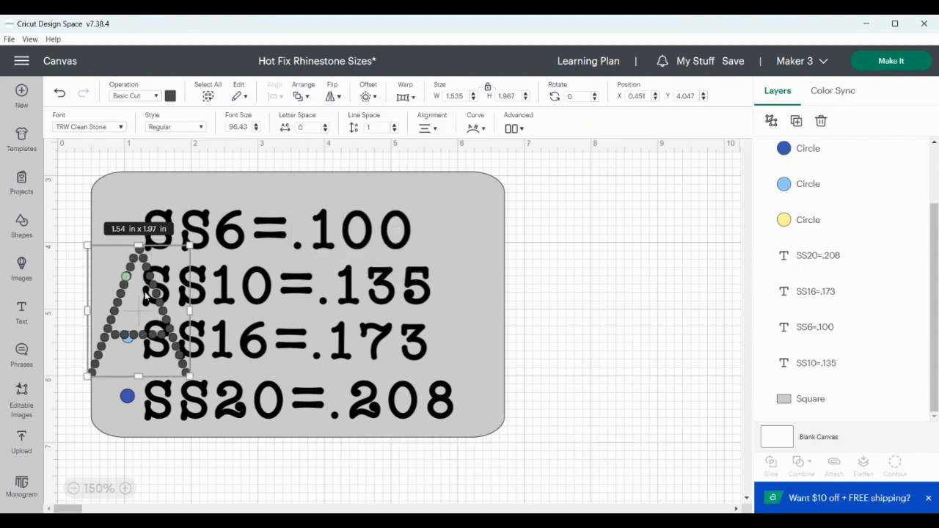
left_click_drag(189, 244, 210, 242)
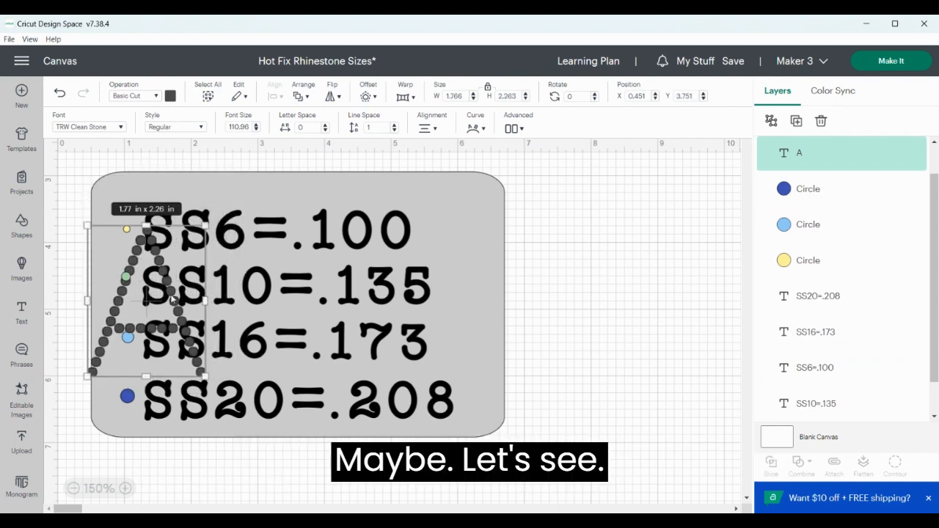
left_click_drag(171, 299, 172, 295)
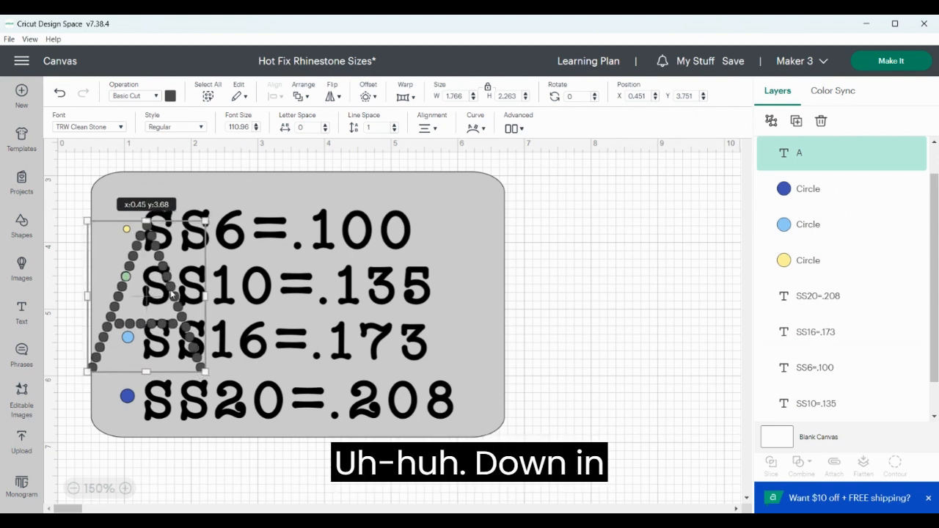
left_click_drag(174, 295, 173, 295)
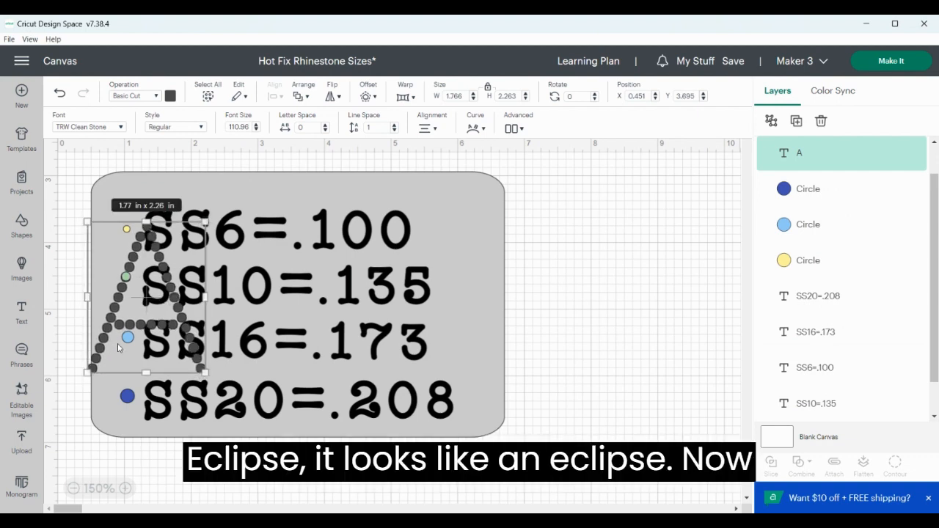
key("Down")
key("Up")
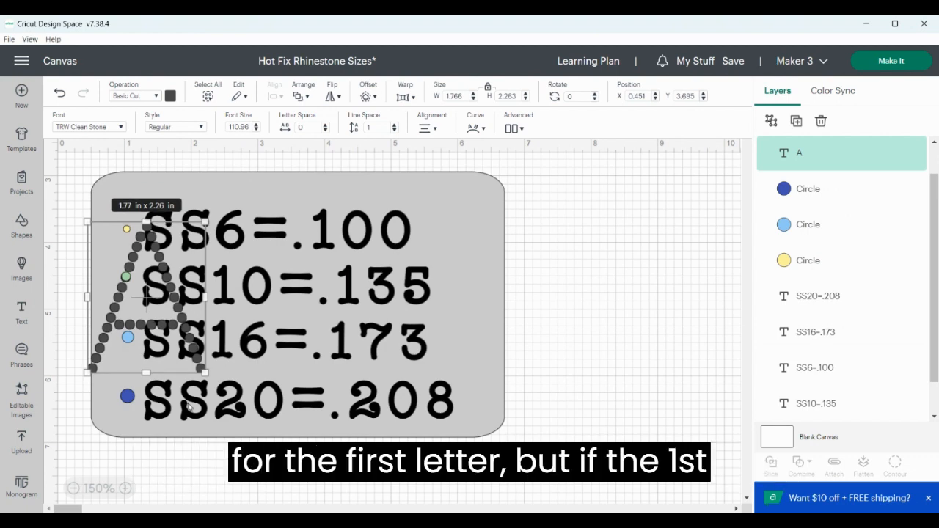
key("Right")
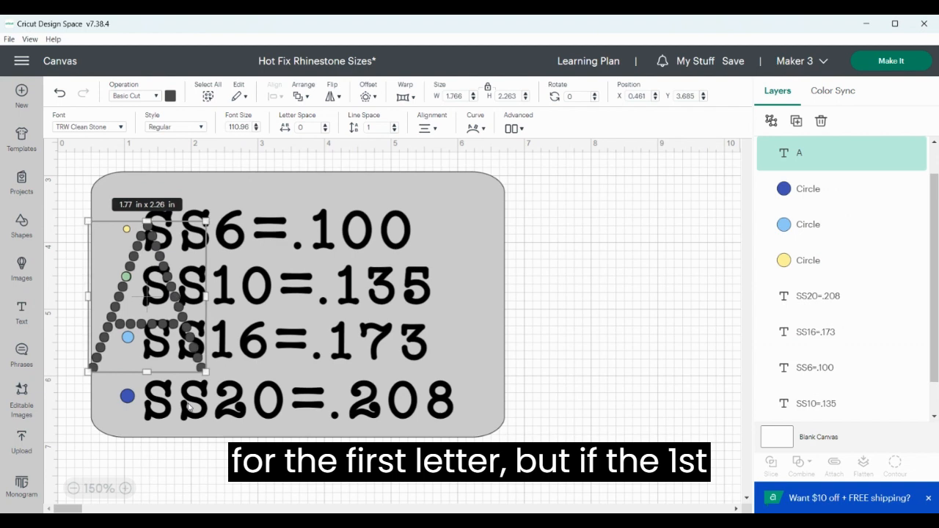
Move the letter A off the size chart onto blank canvas and extend its text to Aa Bb Cc
left_click_drag(126, 368, 607, 369)
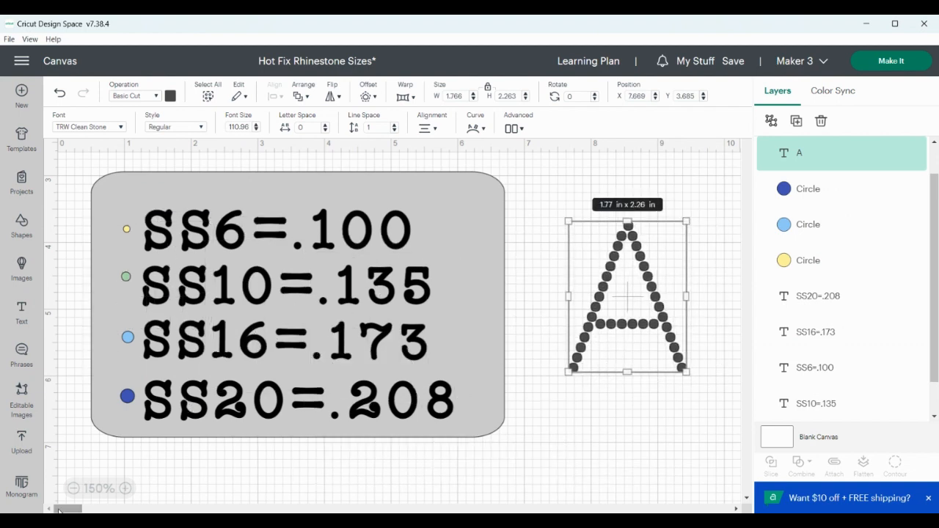
left_click_drag(65, 508, 92, 505)
double_click(228, 278)
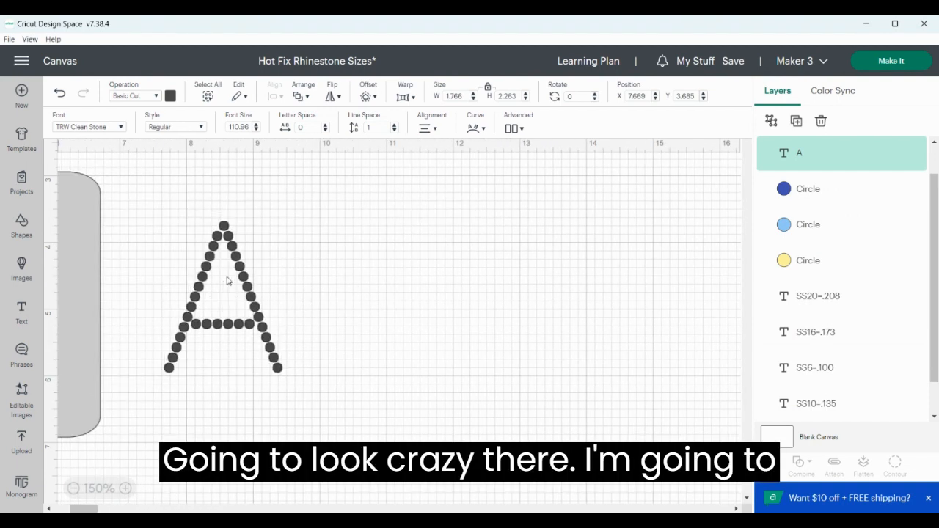
left_click(251, 285)
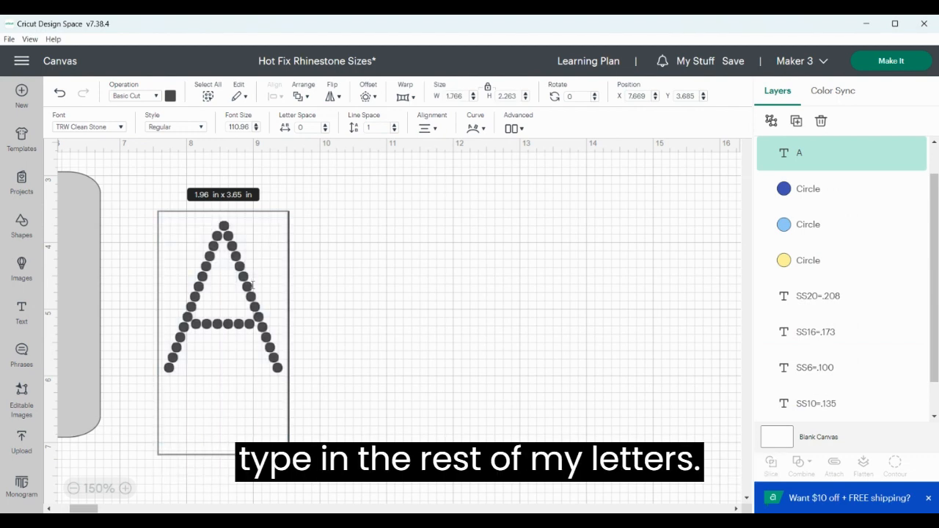
type("b")
key("Home")
type("a")
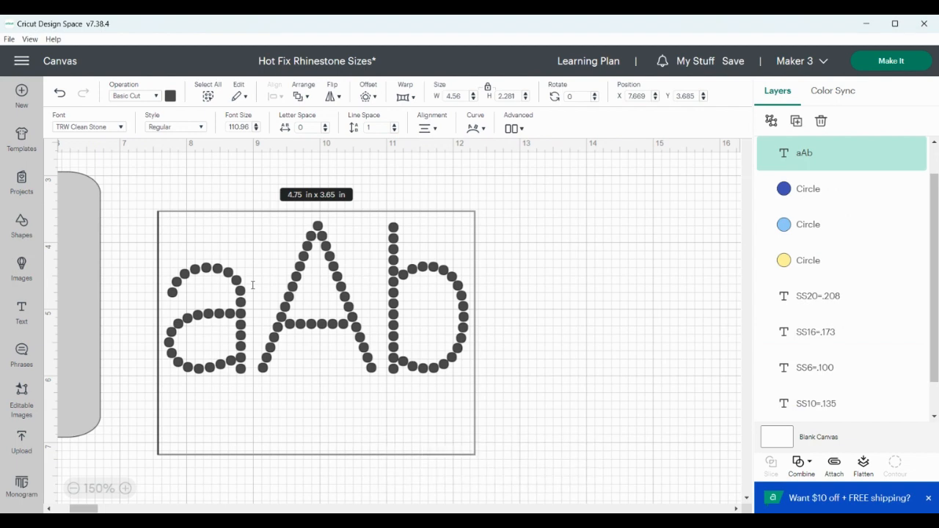
key("BackSpace")
left_click(300, 292)
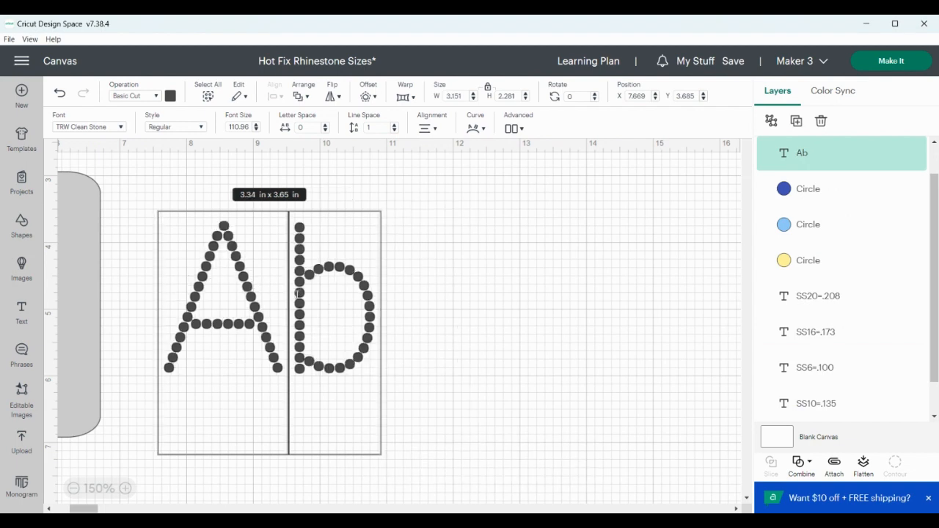
key("Delete")
type("a B ")
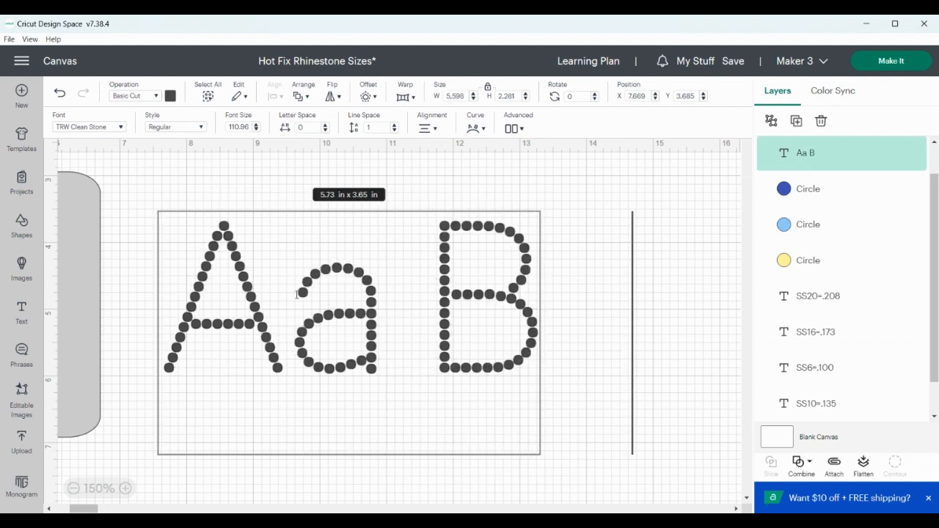
type("b Cc")
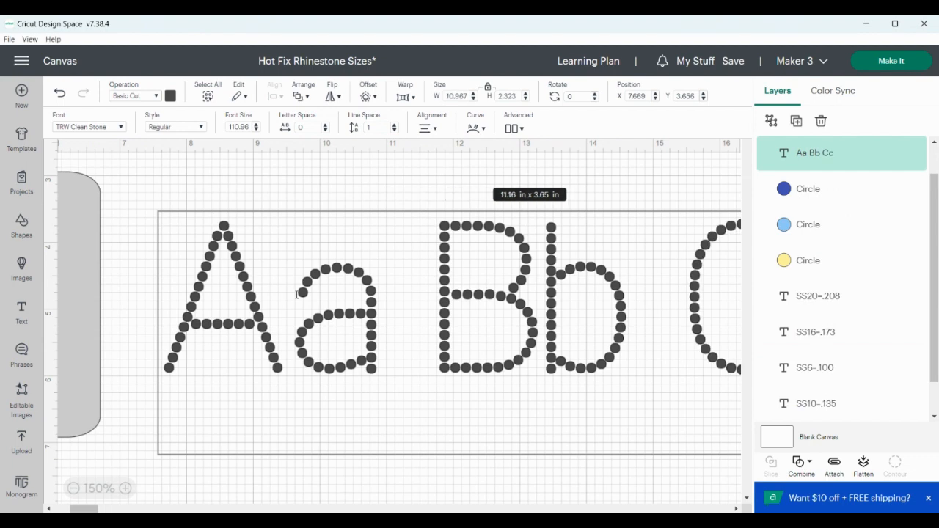
Add a rounded square, place it over the Aa Bb Cc text and enlarge it to about 12.62 × 12.62 in
mouse_move(94, 508)
left_mouse_down()
mouse_move(111, 508)
mouse_move(93, 508)
left_mouse_up()
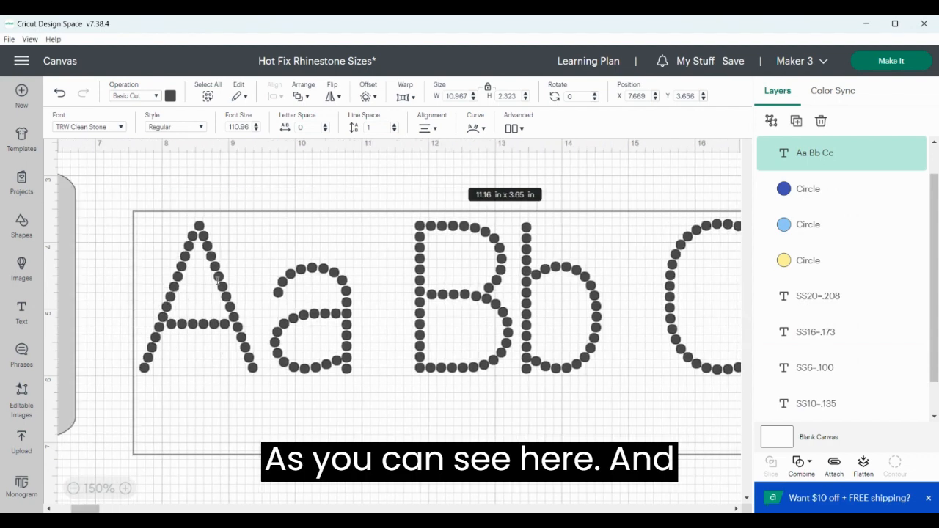
left_click(73, 489)
left_click(73, 488)
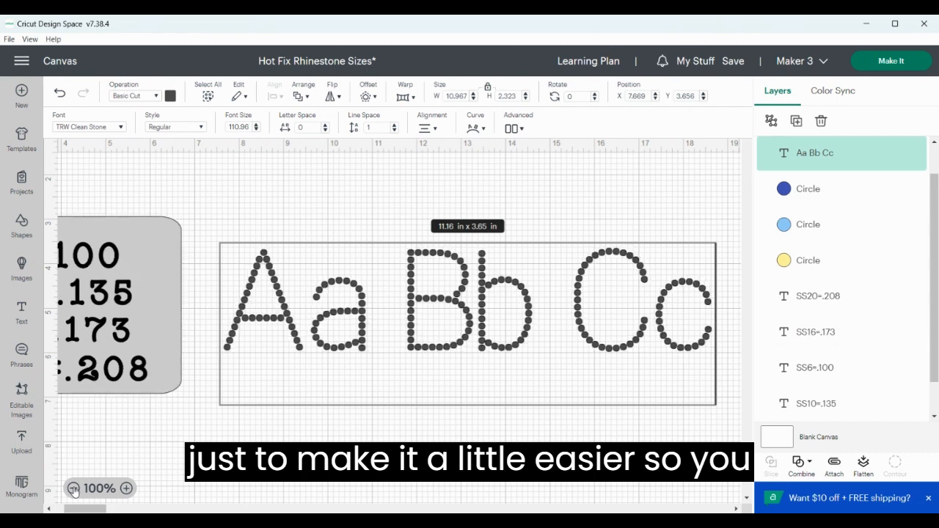
left_click(74, 489)
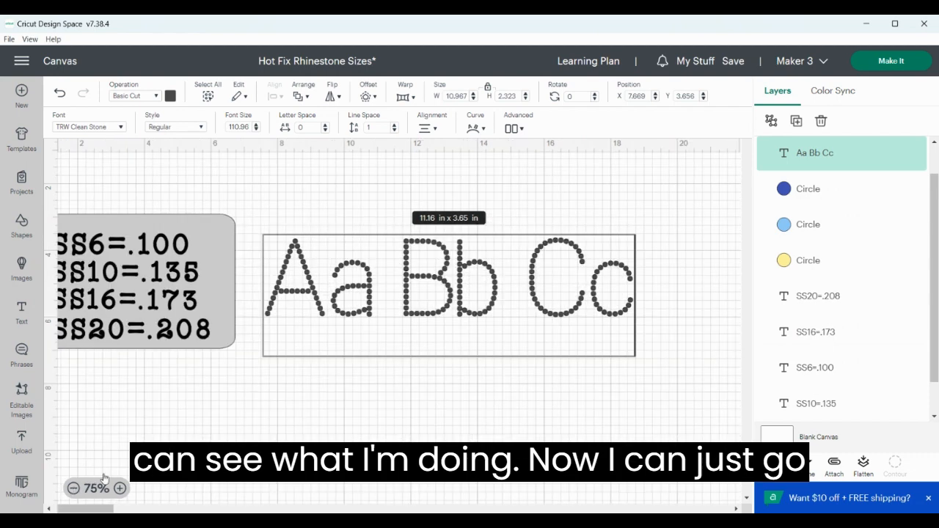
left_click(251, 385)
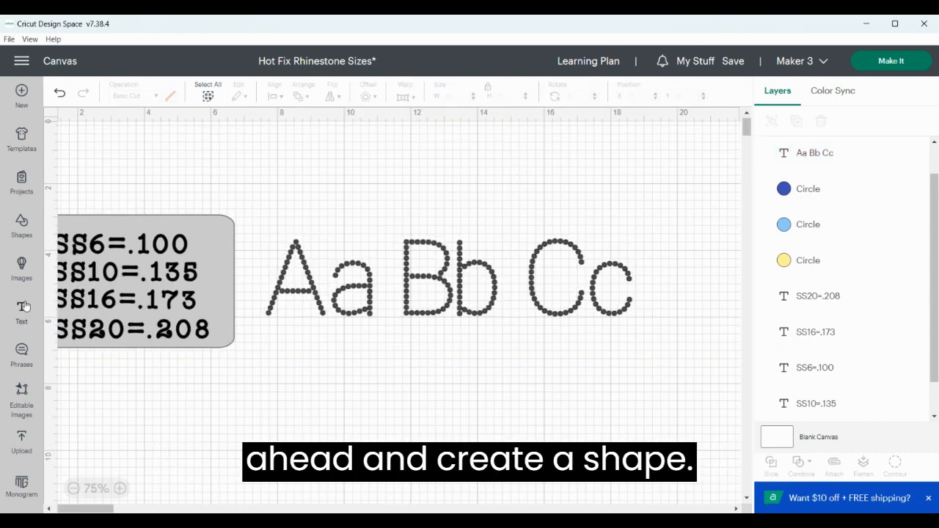
left_click(22, 224)
left_click(69, 347)
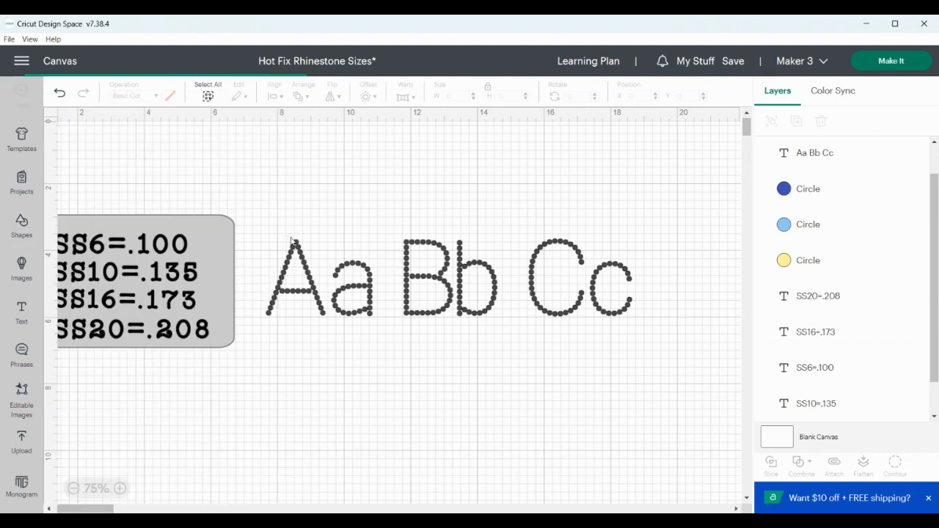
left_click_drag(120, 176, 300, 264)
left_click_drag(323, 293, 676, 505)
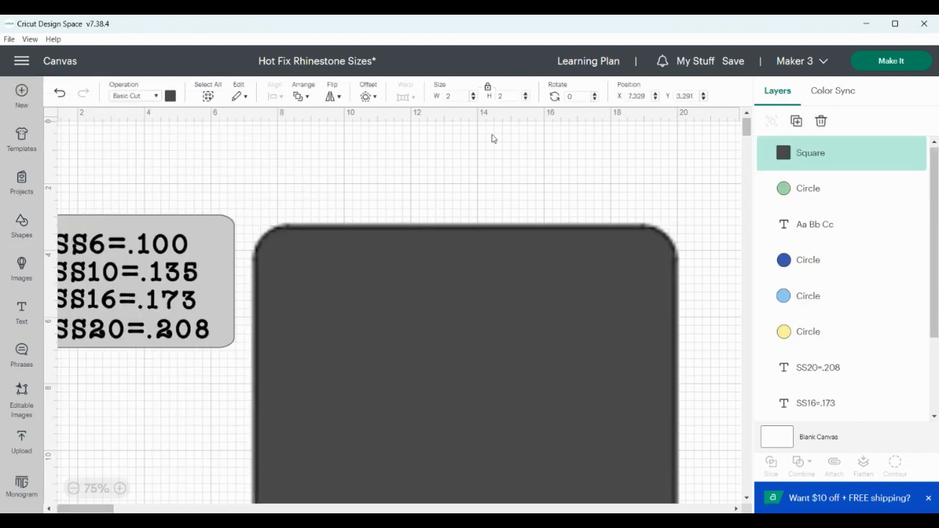
Unlock the square's proportions and shorten it to a rectangle about 3.3 in high
left_click(488, 89)
scroll(583, 184, "down", 5)
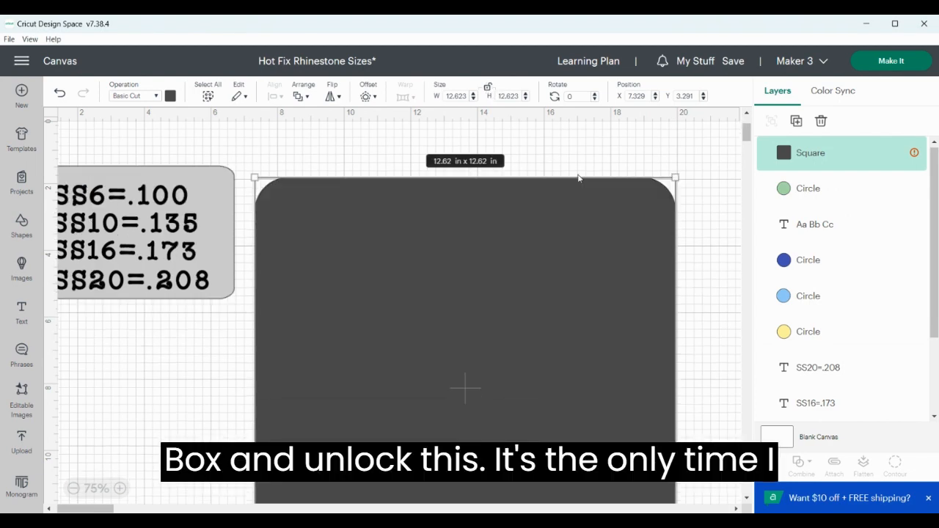
scroll(577, 183, "up", 1)
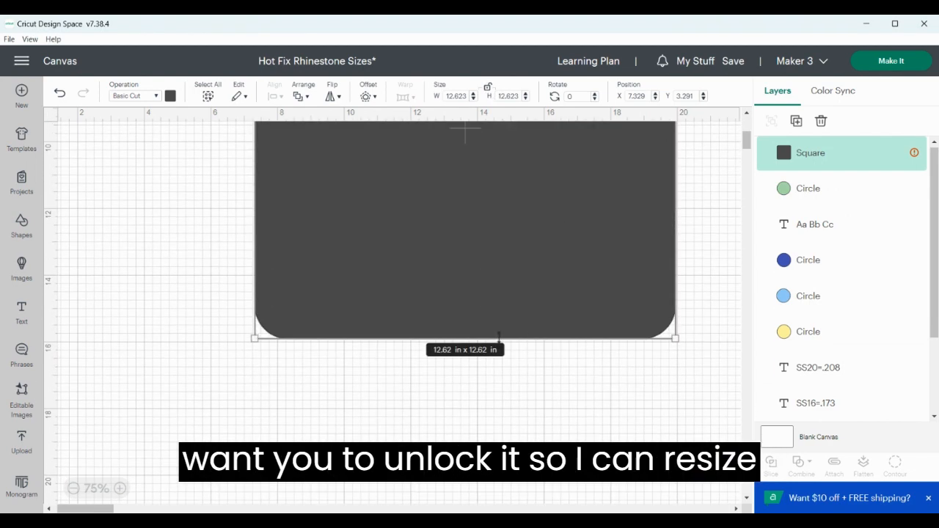
left_click_drag(499, 334, 499, 145)
scroll(509, 231, "up", 5)
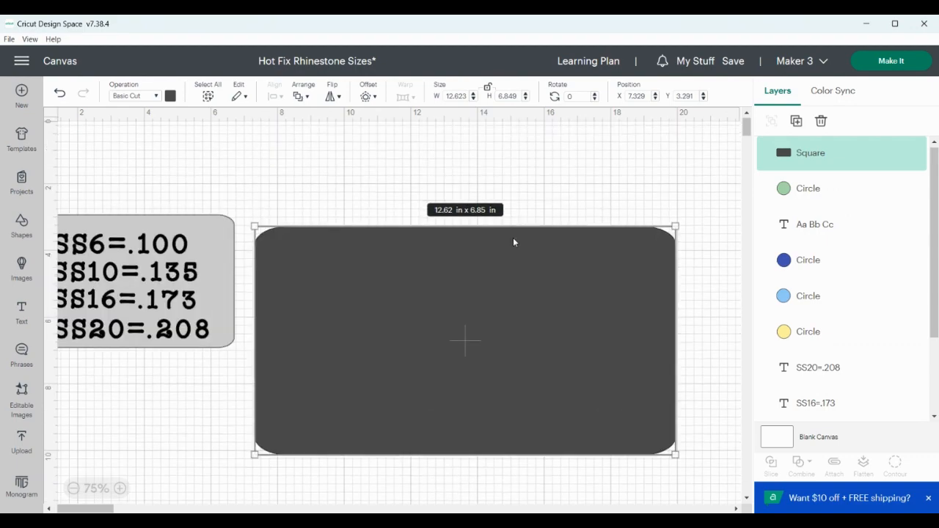
scroll(514, 241, "down", 2)
scroll(513, 270, "down", 1)
left_click_drag(508, 269, 513, 152)
scroll(539, 227, "up", 3)
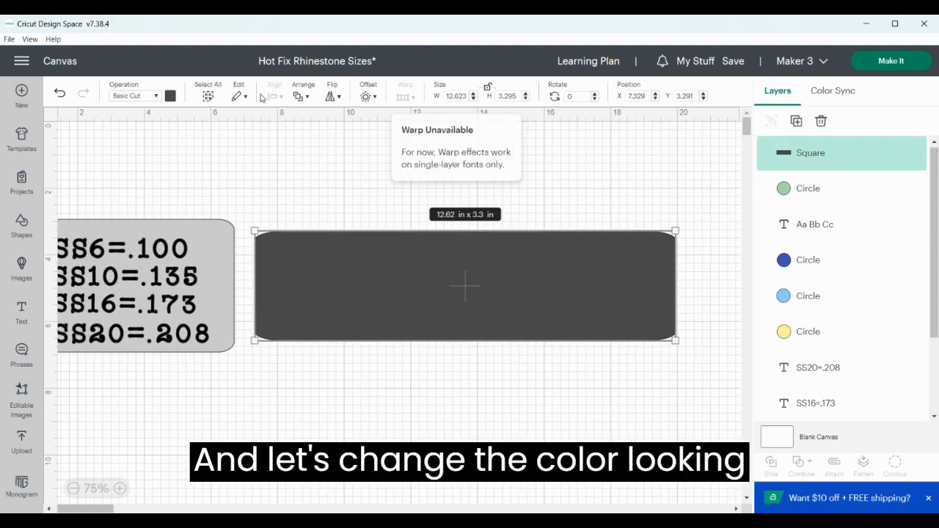
Recolor the rectangle light salmon pink and send it to the back behind the letters
left_click(170, 96)
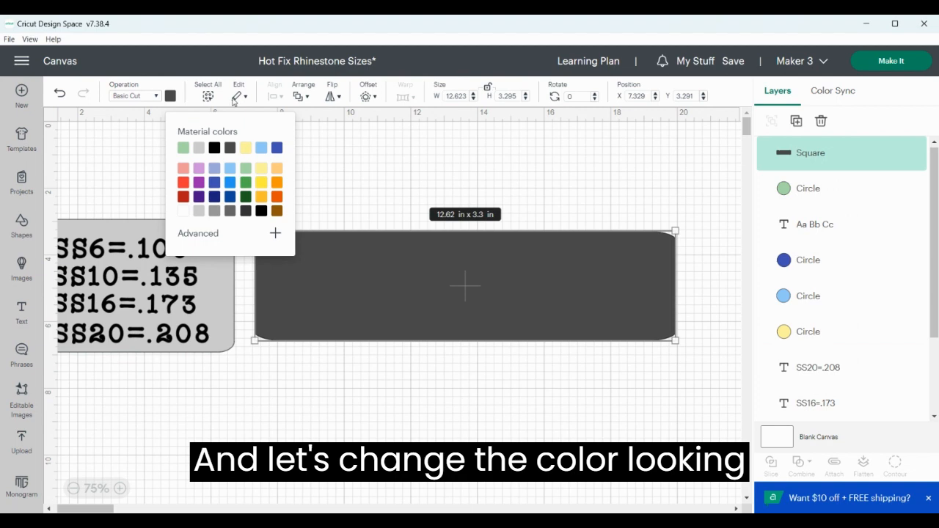
left_click(184, 168)
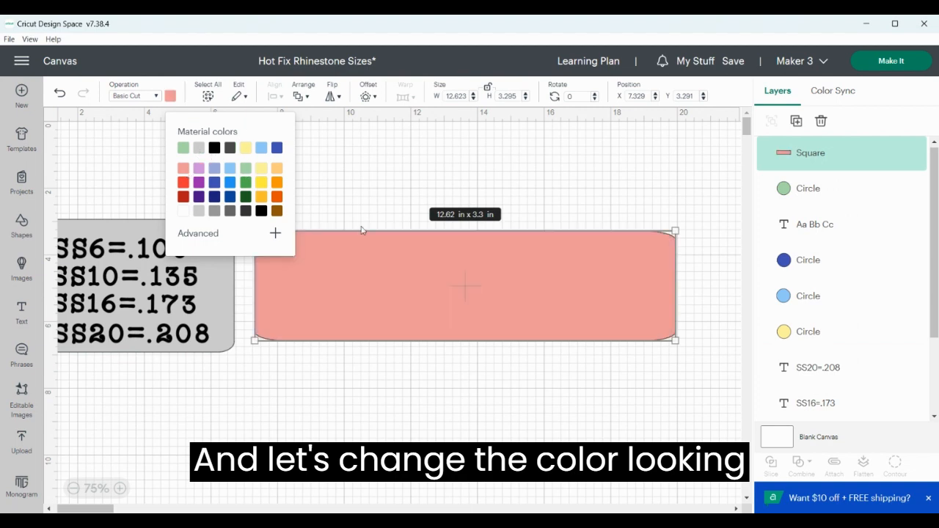
left_click(303, 96)
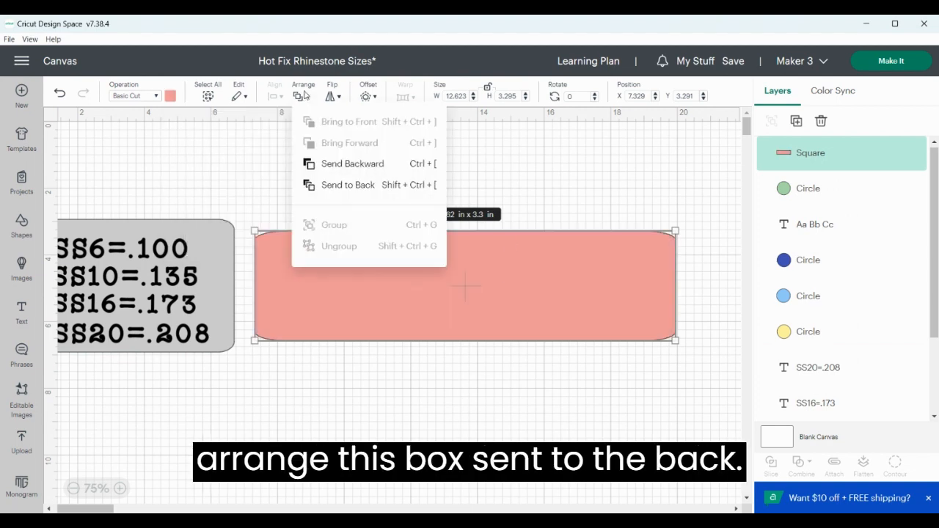
left_click(333, 185)
Resize the pink rectangle to about 11.59 × 3.13 in so it frames the Aa Bb Cc text closely
left_click_drag(675, 232, 635, 233)
left_click_drag(520, 325, 520, 322)
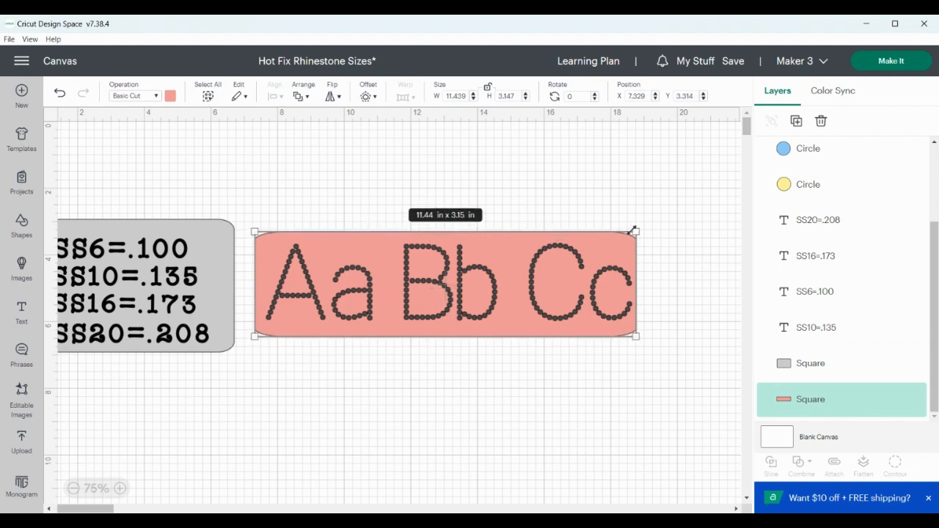
mouse_move(633, 232)
left_mouse_down()
mouse_move(609, 248)
mouse_move(641, 232)
left_mouse_up()
Slice the Aa Bb Cc text out of the pink rectangle, pull the letter pieces away and delete one of them
left_click(714, 220)
left_click_drag(314, 201, 410, 345)
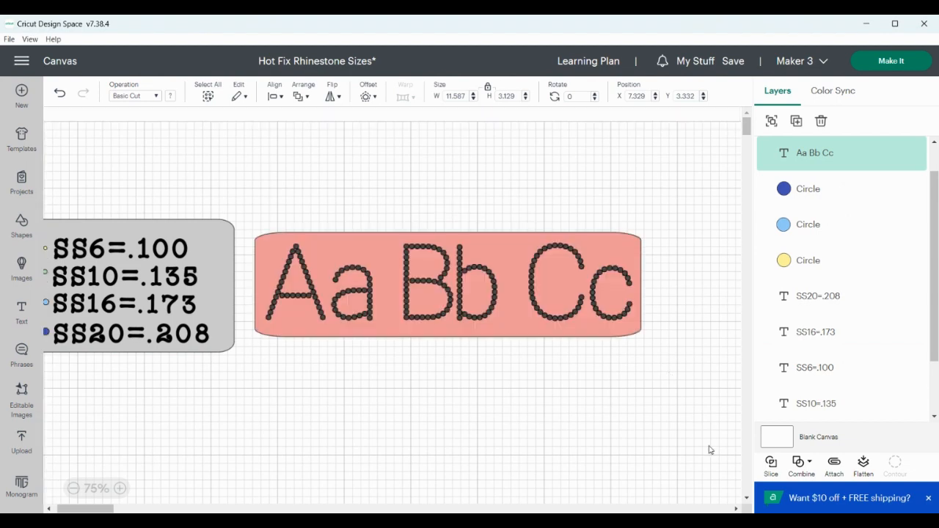
left_click(770, 465)
left_click_drag(518, 264, 508, 370)
key("Delete")
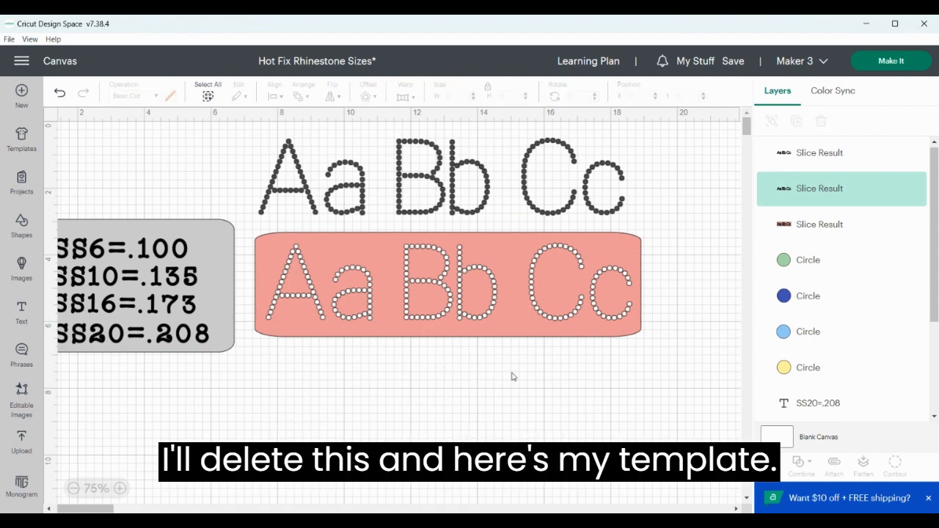
Place the sliced pink template over the size chart and align a hole in the A with the green SS10 circle
left_click(485, 238)
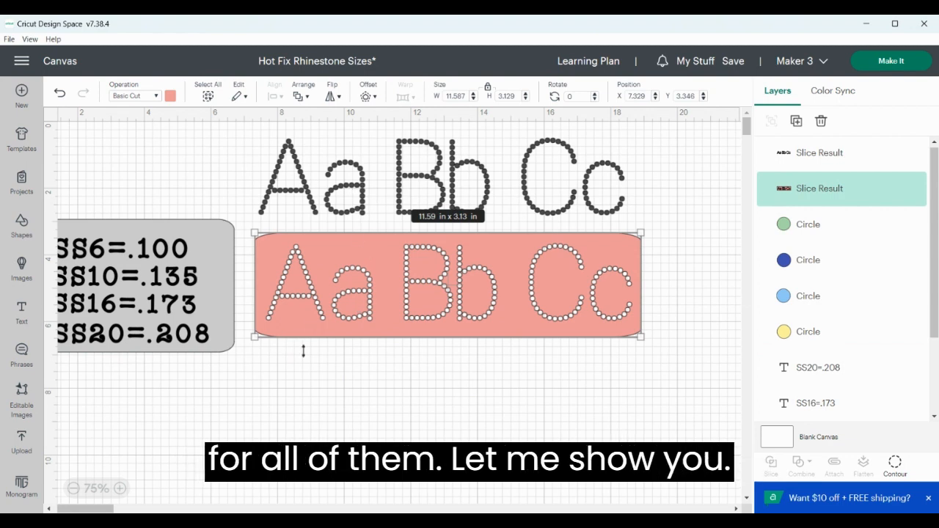
left_click_drag(107, 508, 87, 509)
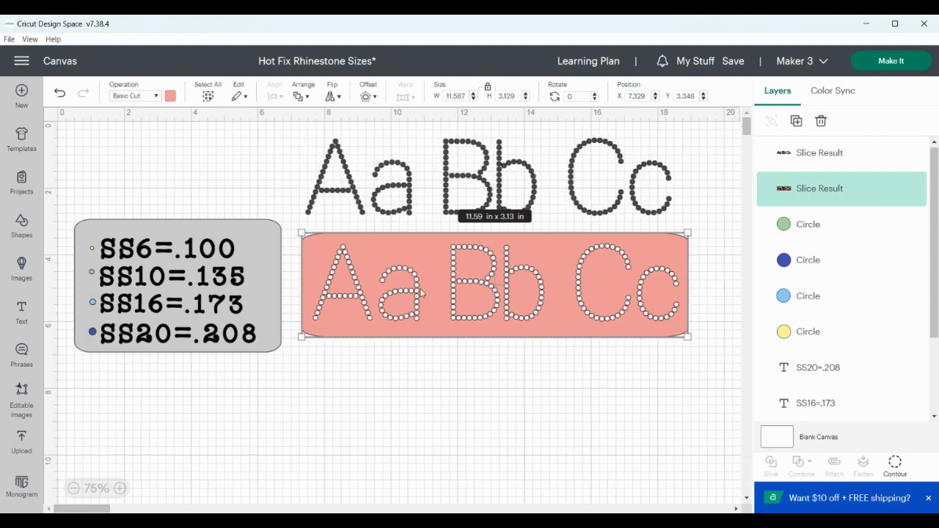
left_click_drag(410, 294, 166, 305)
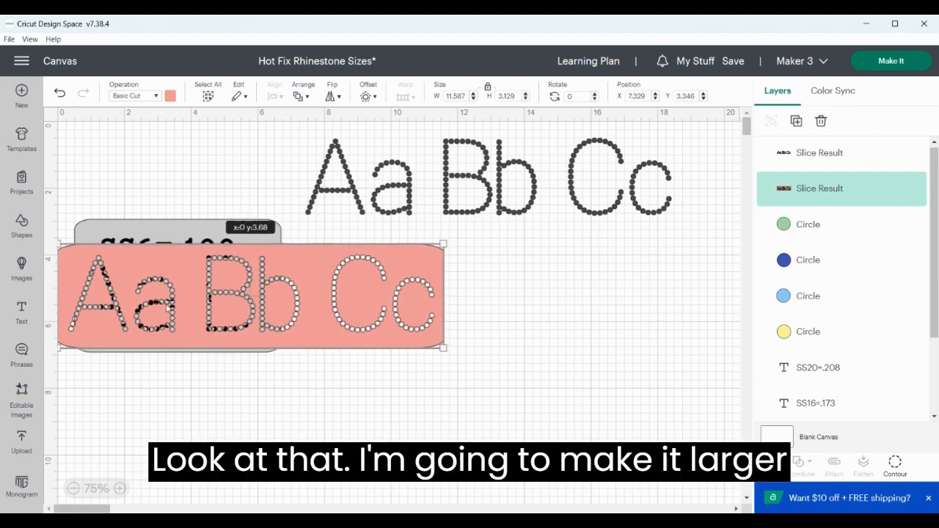
left_click(120, 488)
left_click(121, 487)
left_click(122, 488)
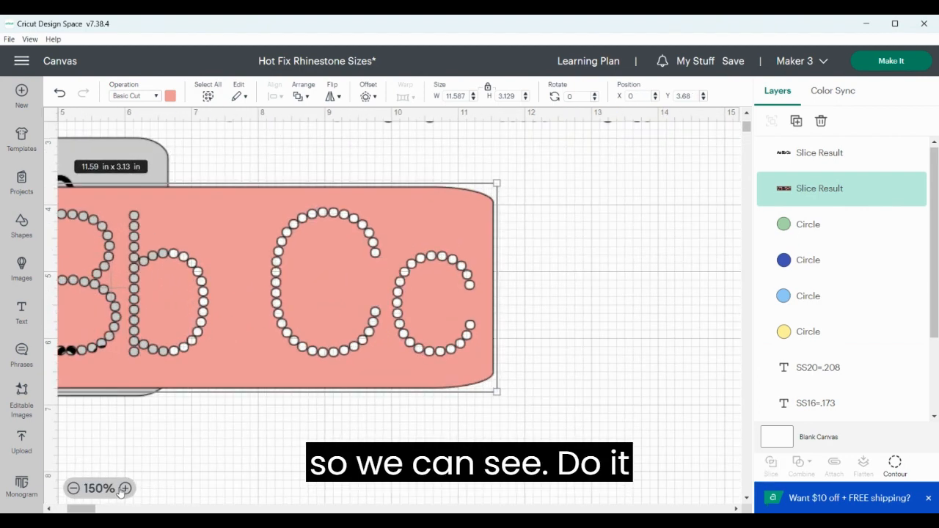
left_click(122, 489)
left_click(123, 489)
left_click(48, 507)
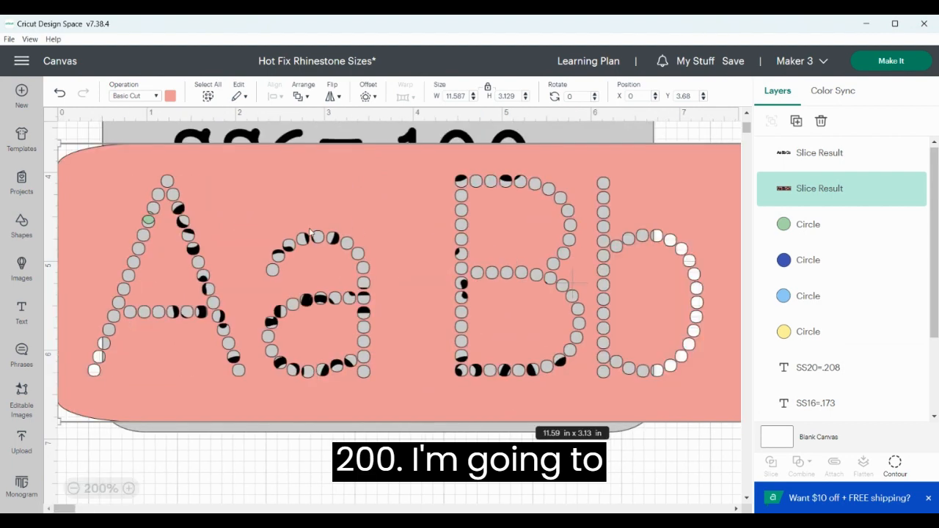
mouse_move(310, 233)
left_mouse_down()
mouse_move(314, 296)
mouse_move(290, 269)
mouse_move(282, 240)
mouse_move(292, 228)
left_mouse_up()
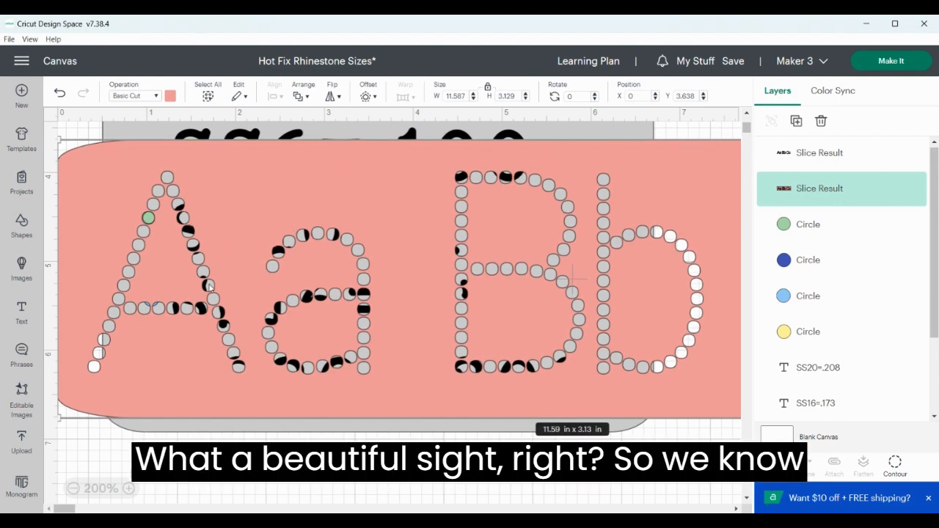
Move the template down the chart to compare a hole in the A with the light blue SS16 circle
left_click_drag(316, 209, 305, 268)
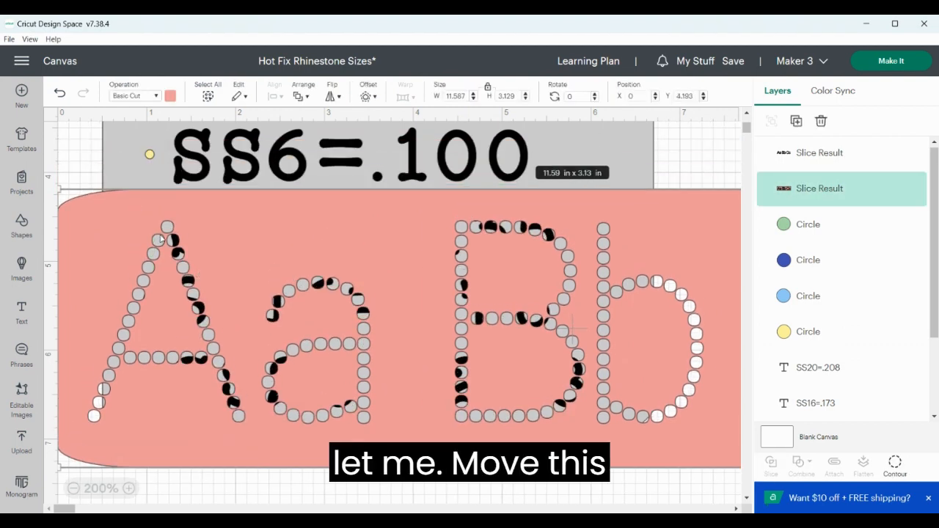
left_click_drag(224, 234, 225, 283)
mouse_move(147, 216)
left_mouse_down()
mouse_move(433, 285)
mouse_move(474, 278)
mouse_move(462, 277)
mouse_move(605, 284)
mouse_move(201, 212)
mouse_move(151, 227)
left_mouse_up()
left_click(360, 297)
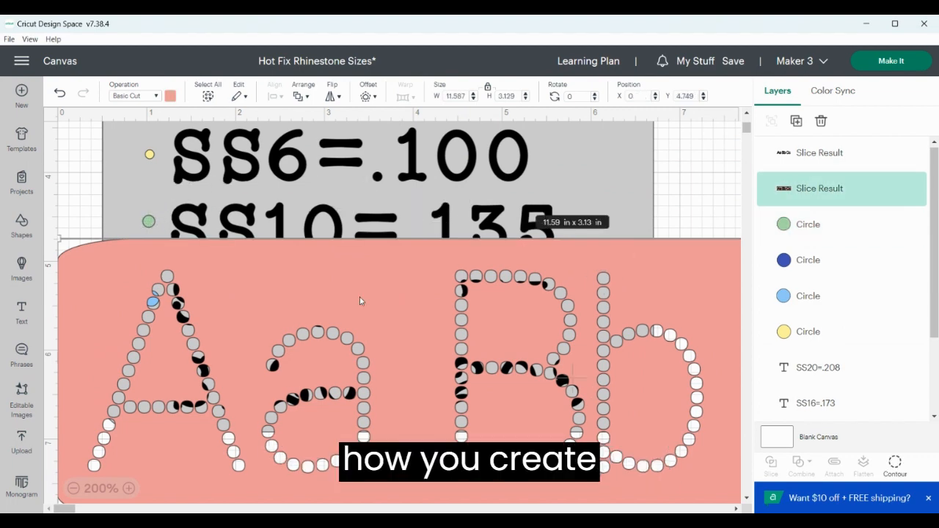
Delete the pink template and the leftover sliced letters, leaving only the size chart on the canvas
key("Delete")
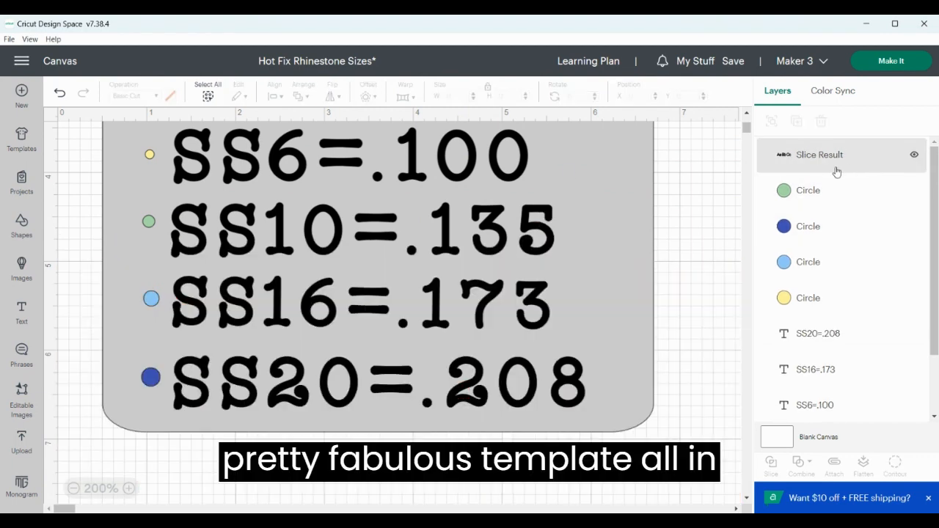
left_click(814, 156)
key("Delete")
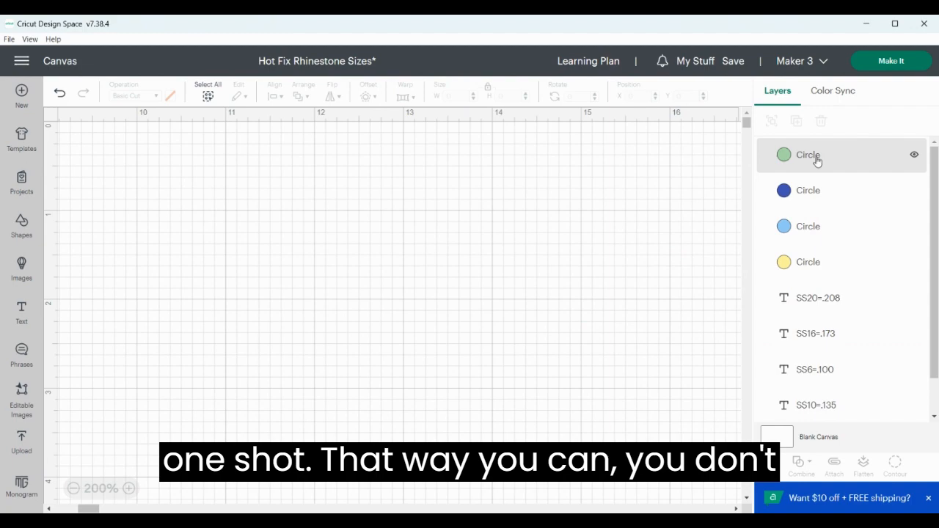
left_click(74, 489)
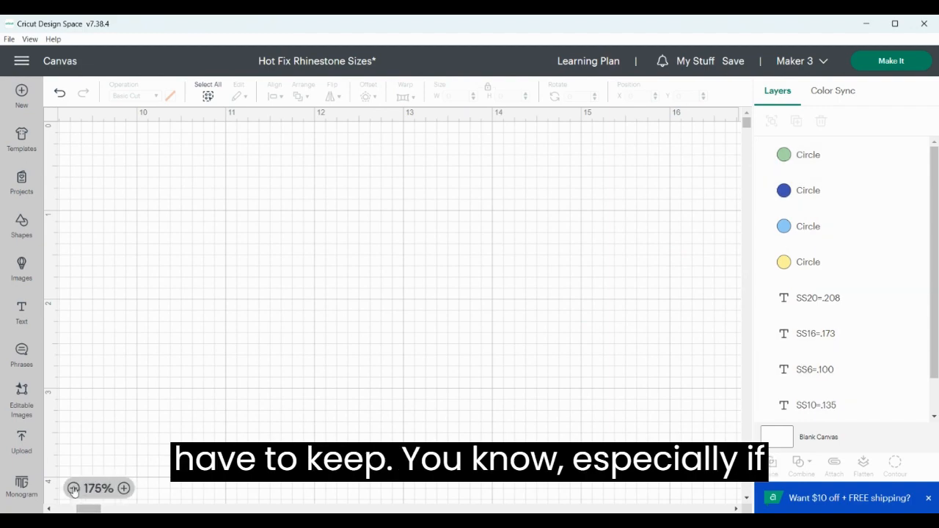
left_click(74, 488)
left_click(73, 489)
left_click(73, 488)
left_click(74, 489)
left_click(73, 488)
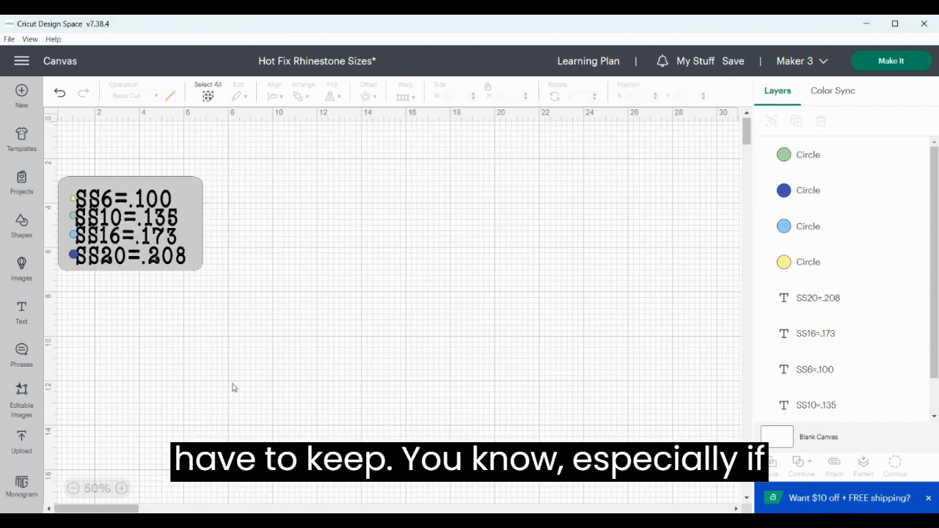